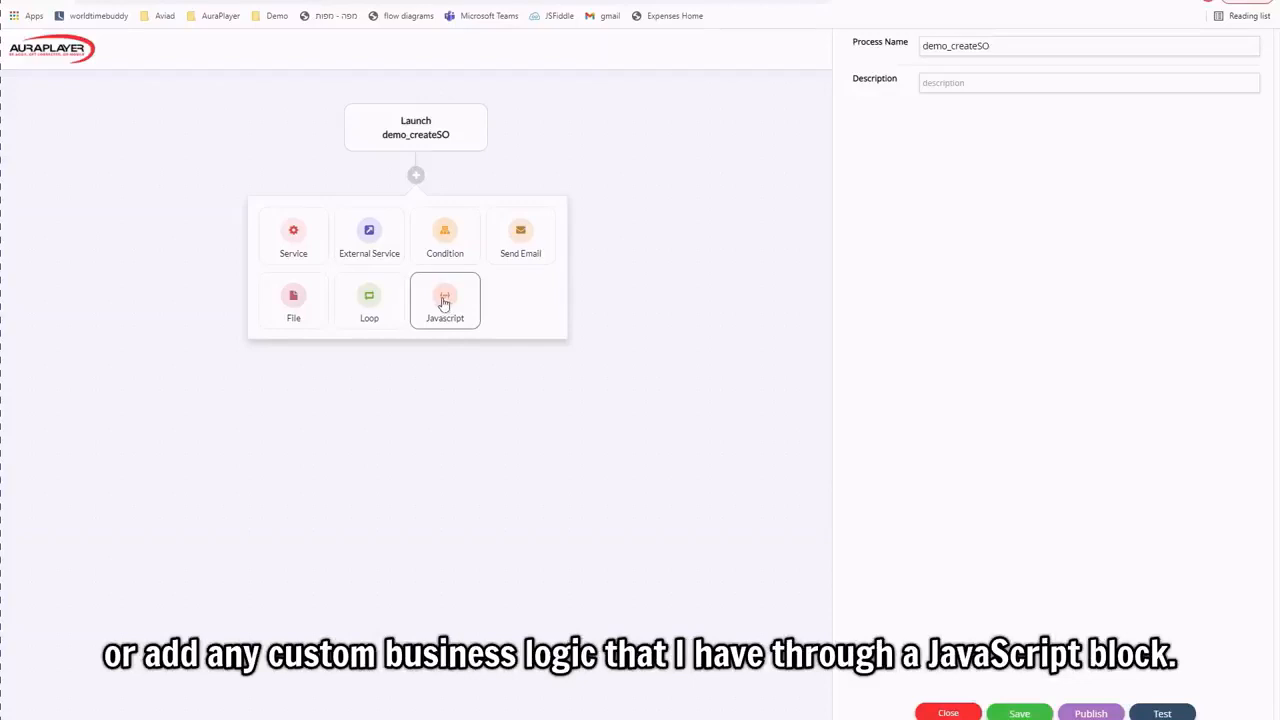
Add a service step directly after the Launch node of demo_createSO.
left_click(296, 235)
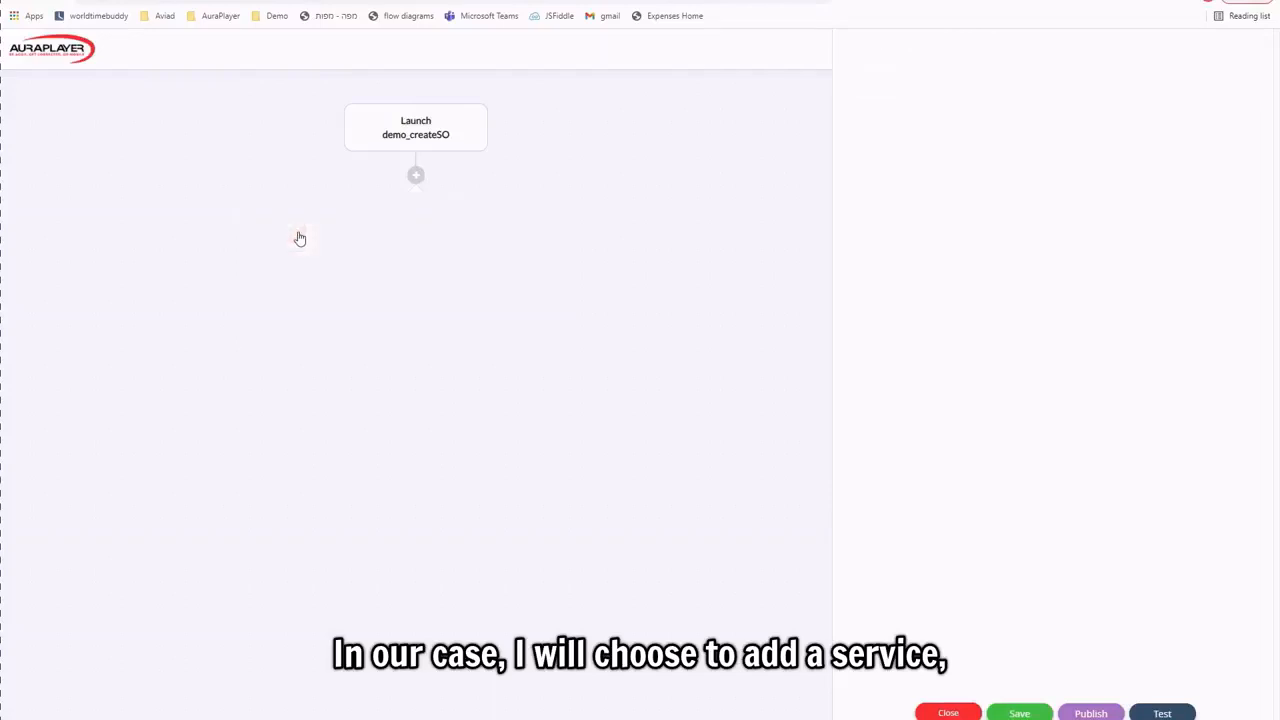
Add the demorpa_createSalesOrderHeader service step after Launch, then bring SalesOrderLinesSingle.csv forward in Notepad++.
left_click(380, 378)
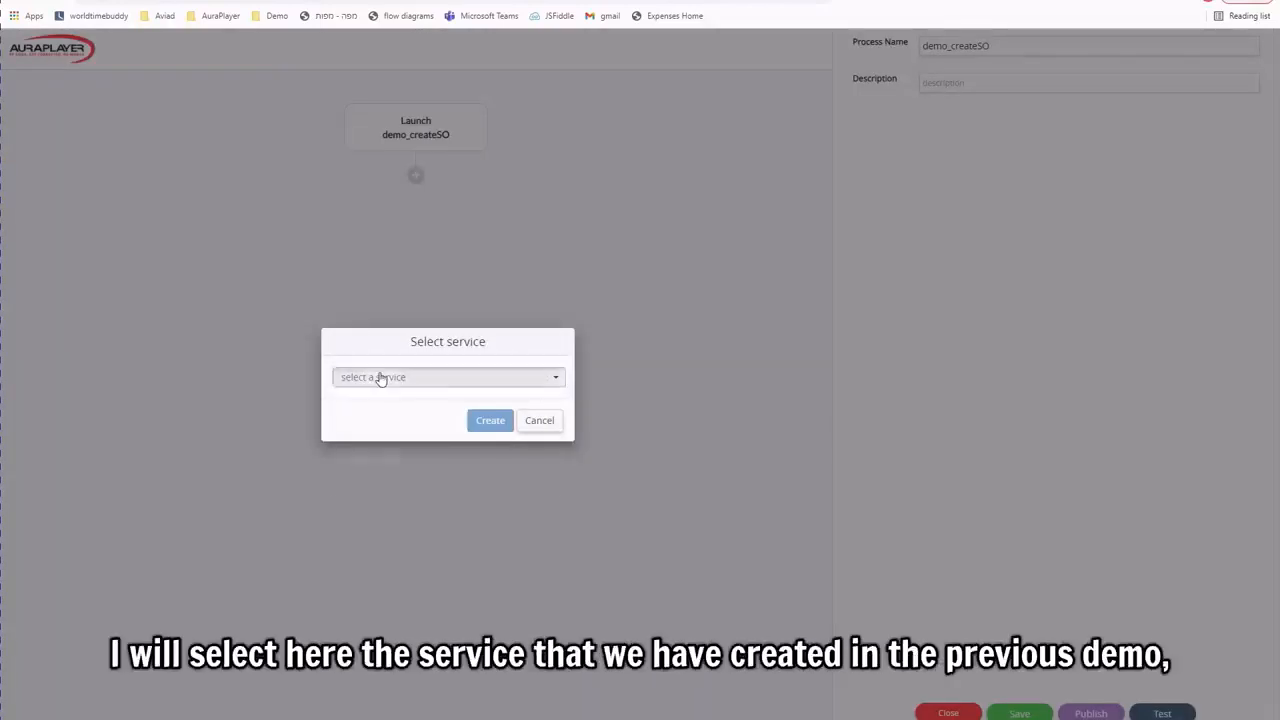
type("demorpa_c")
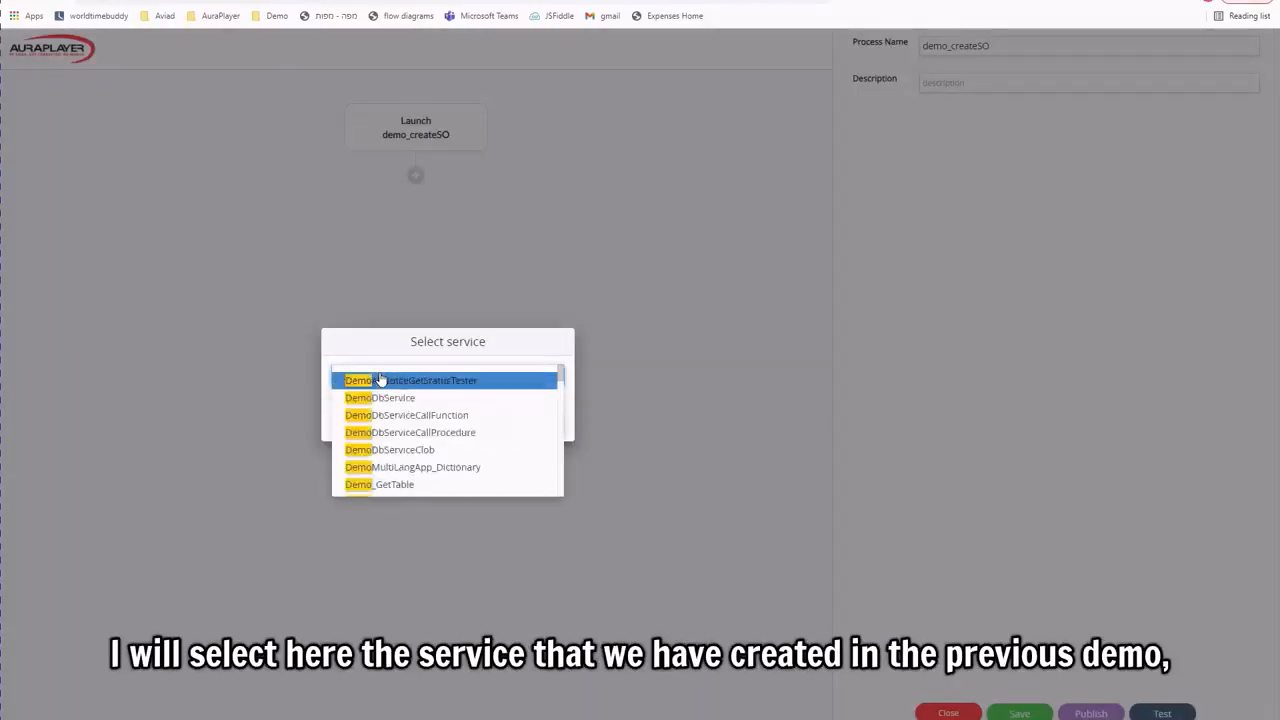
type("reate")
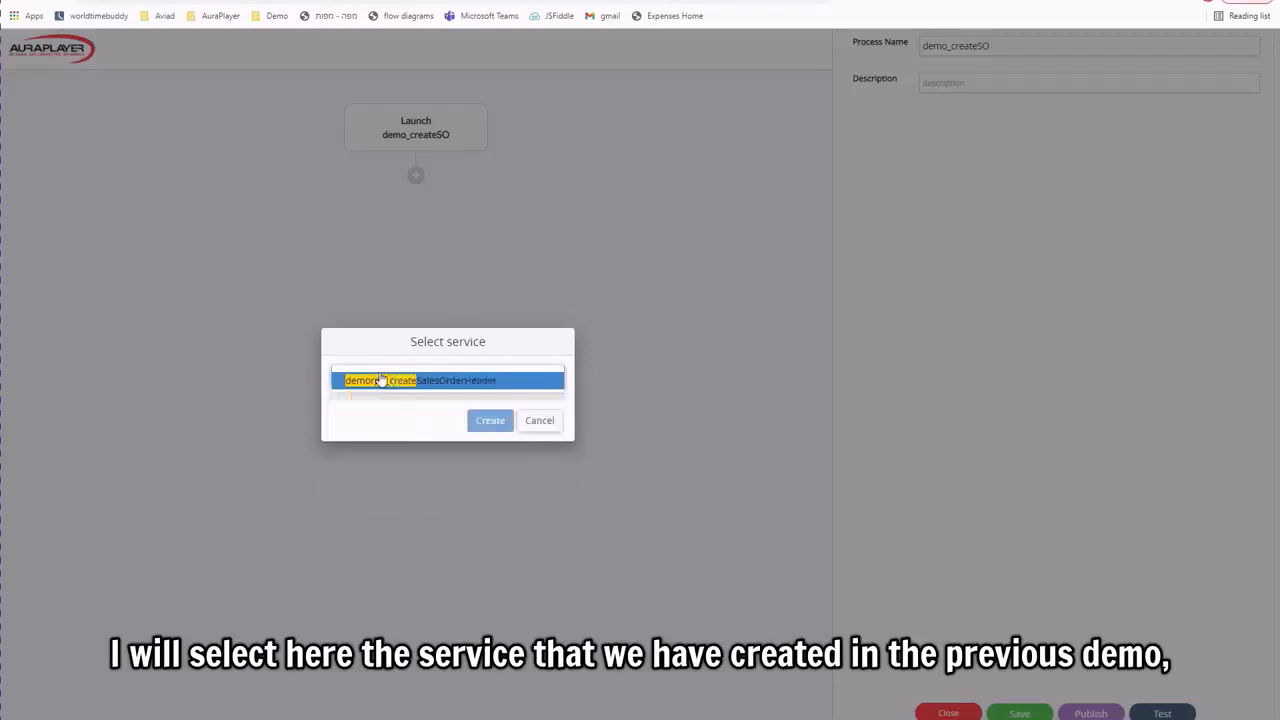
left_click(381, 379)
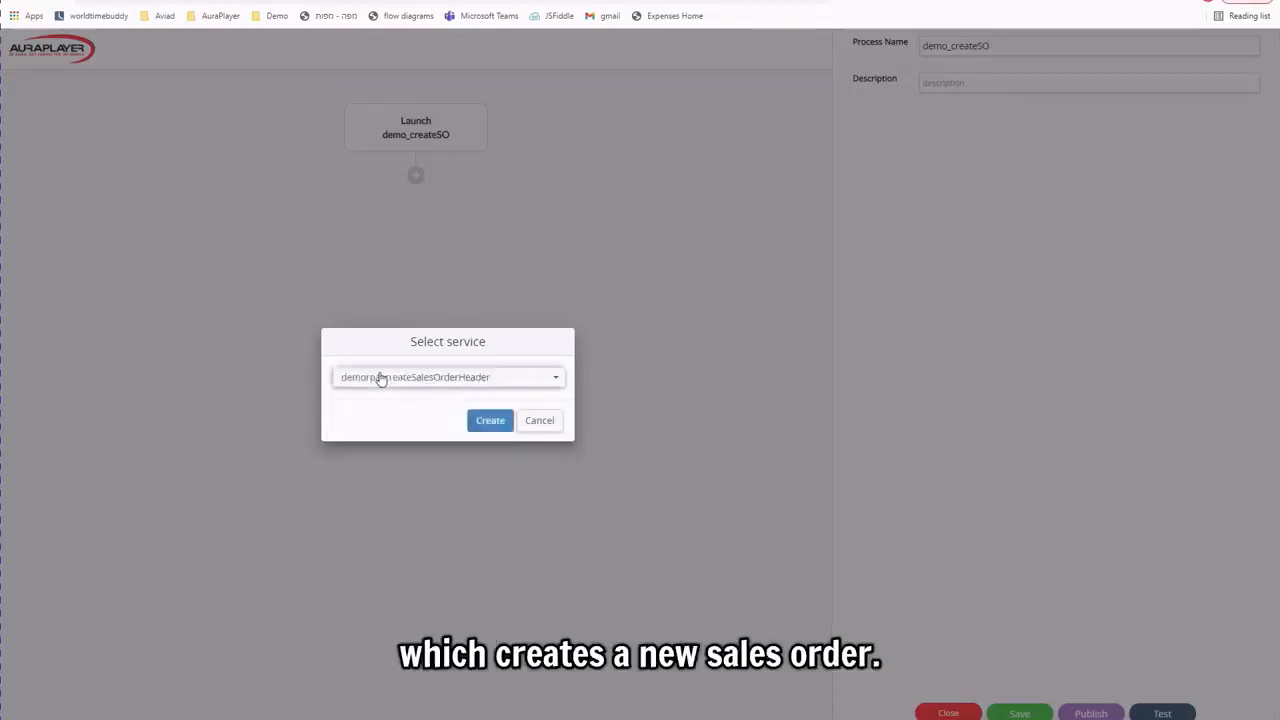
left_click(498, 427)
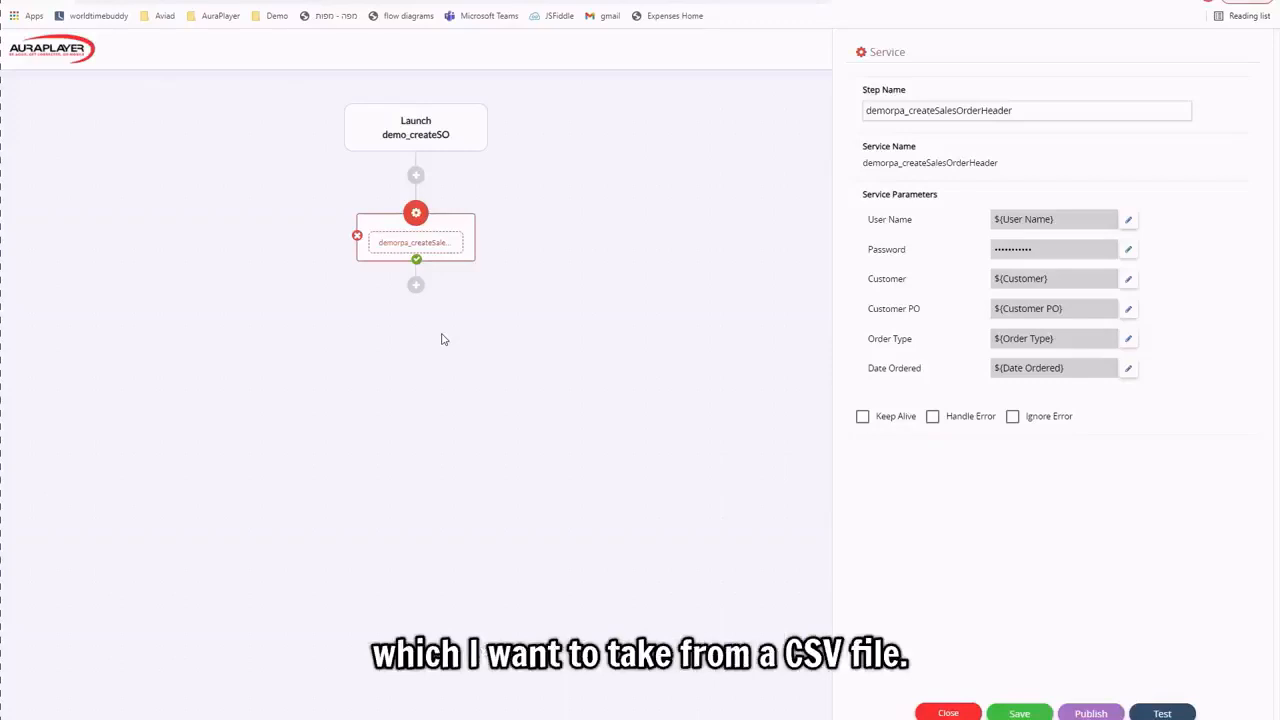
left_click(552, 716)
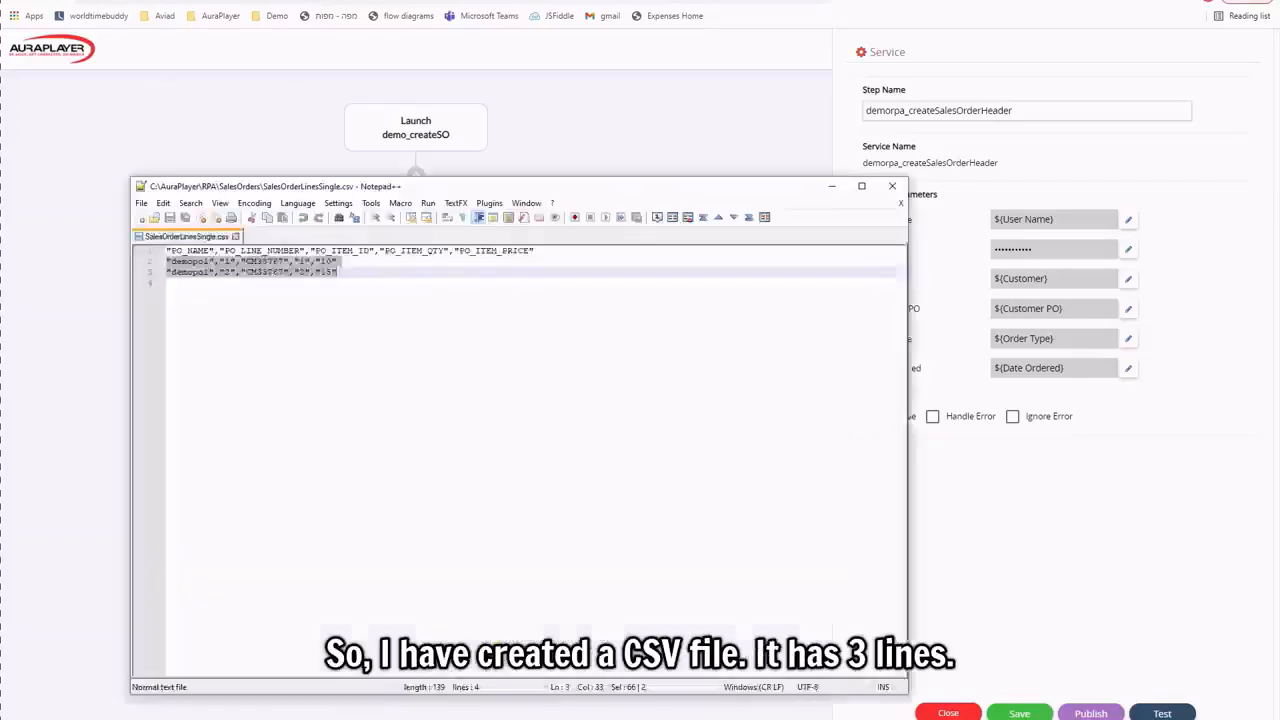
left_click(283, 310)
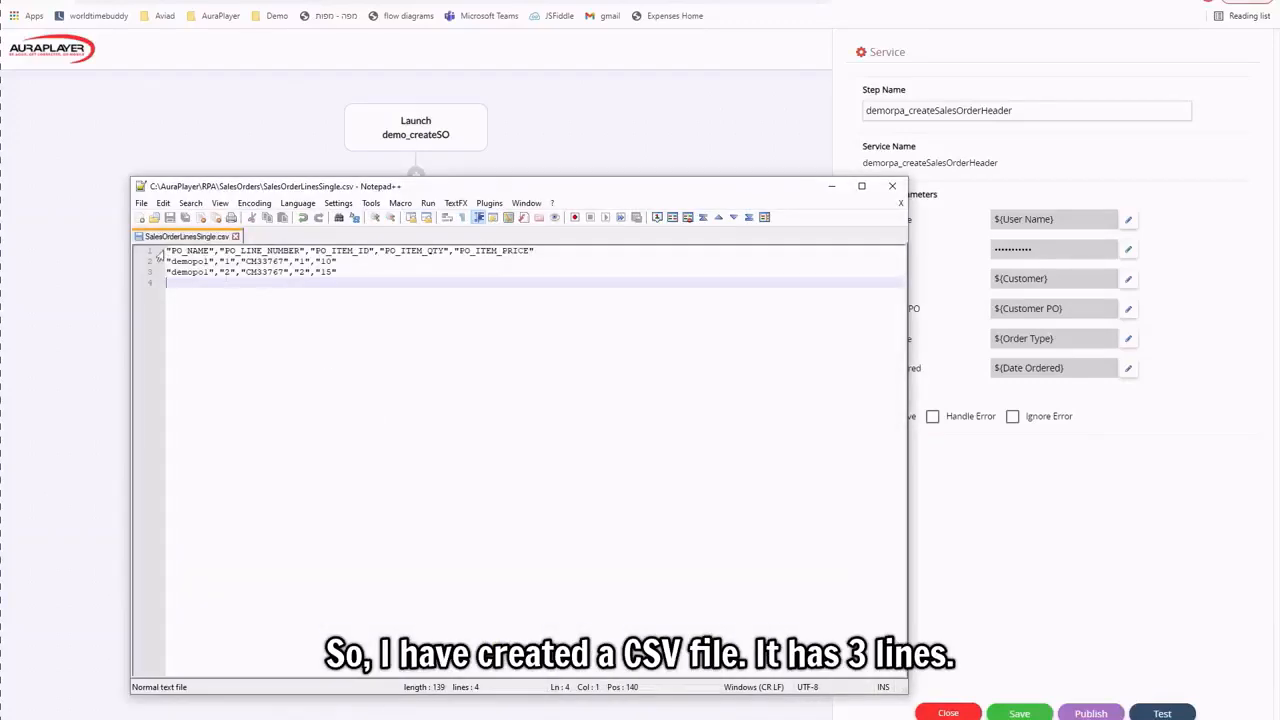
left_click_drag(168, 250, 547, 247)
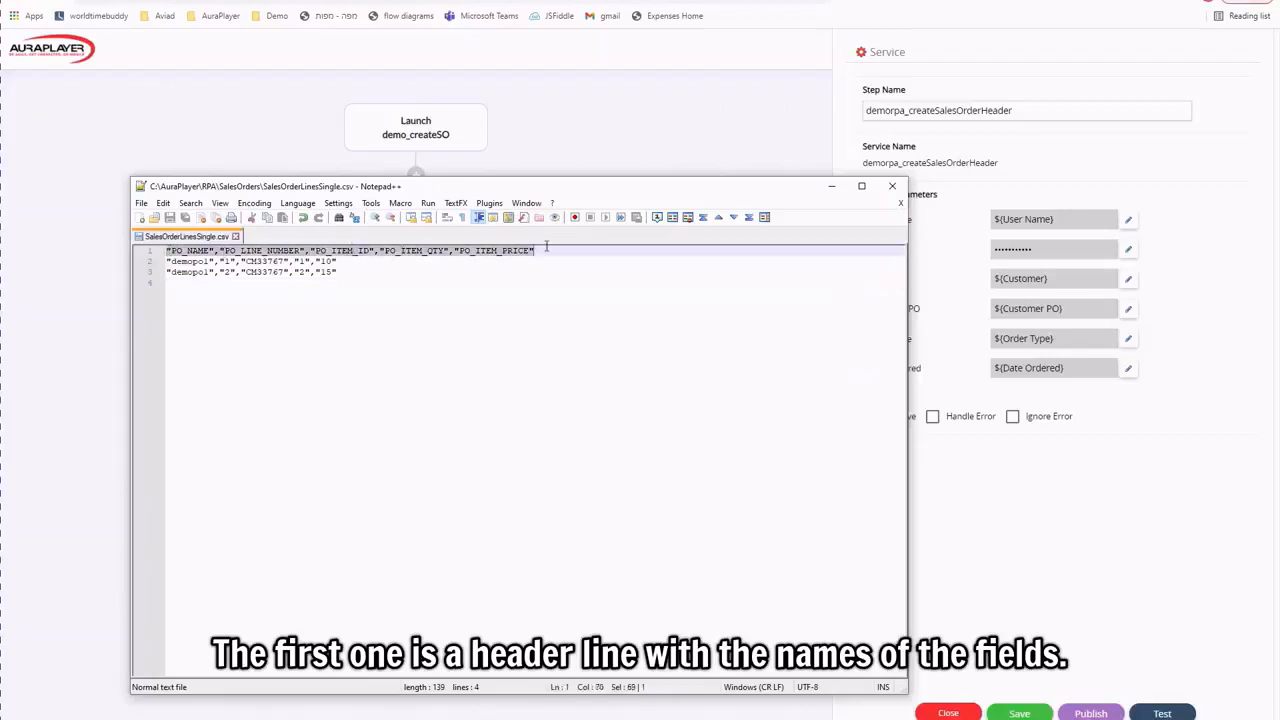
left_click(171, 261)
left_click_drag(168, 261, 364, 268)
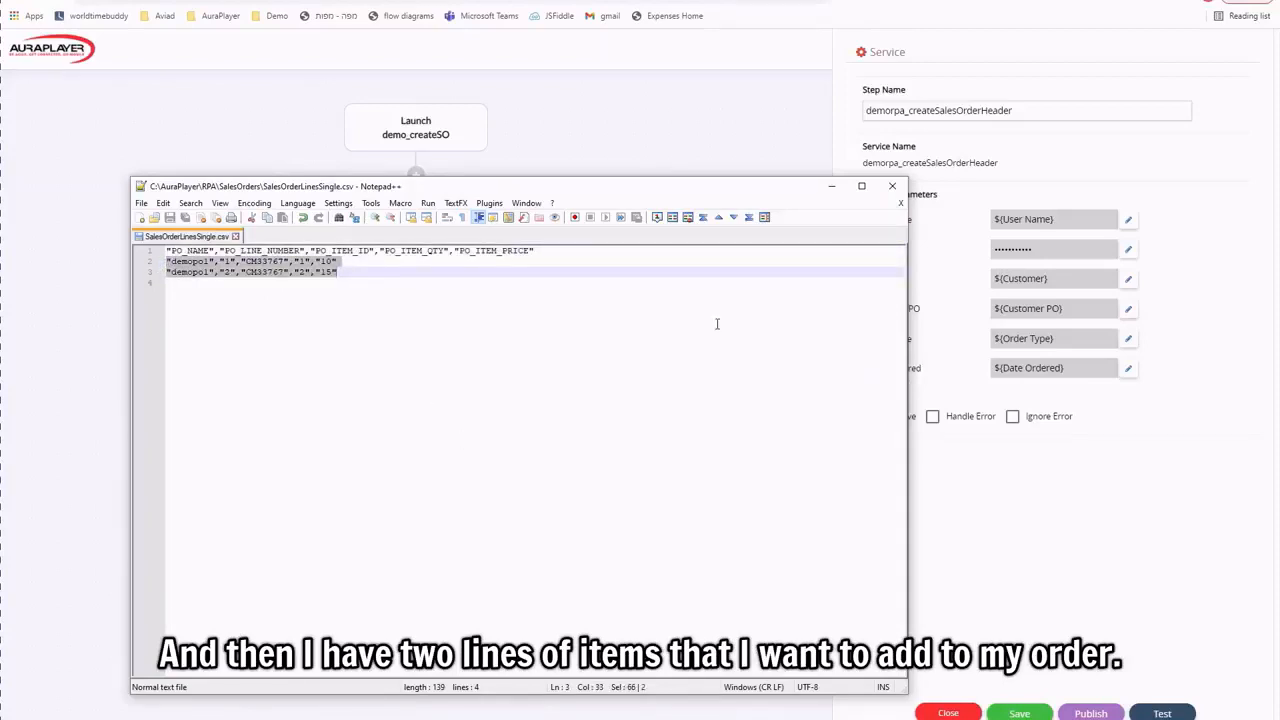
left_click(831, 186)
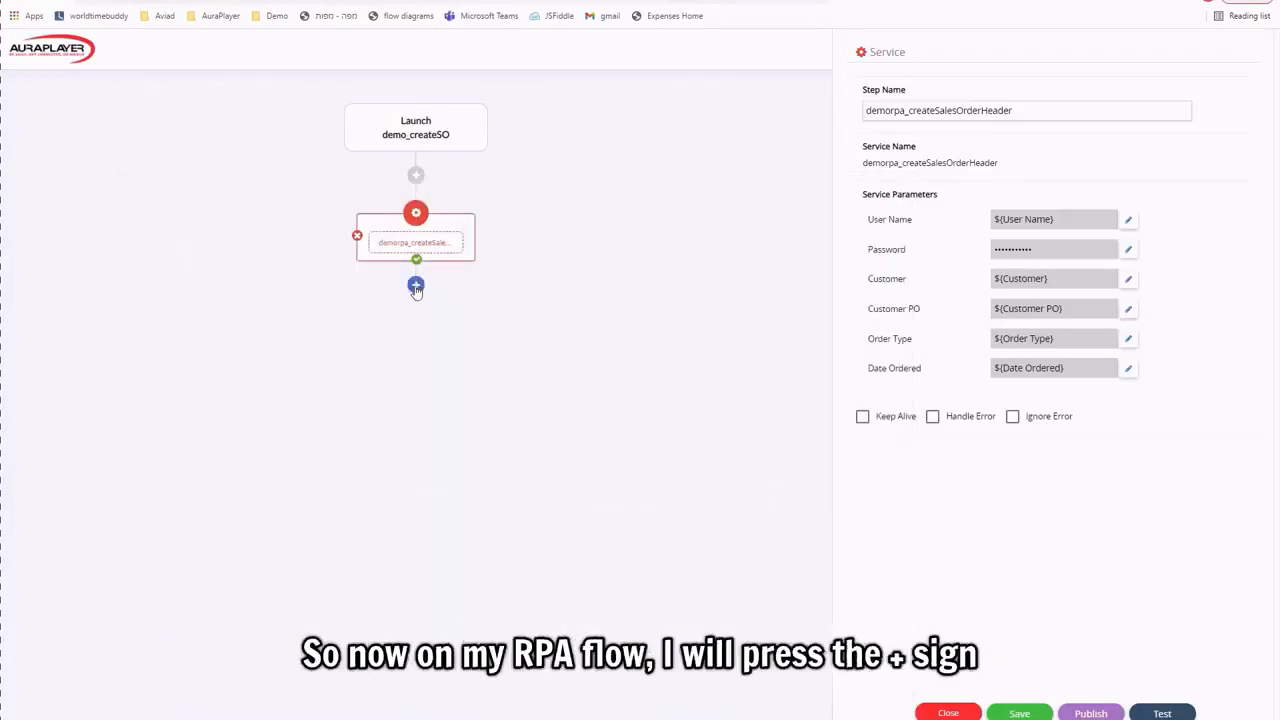
Add a loop step after the header service and set its type to CSV File.
left_click(416, 287)
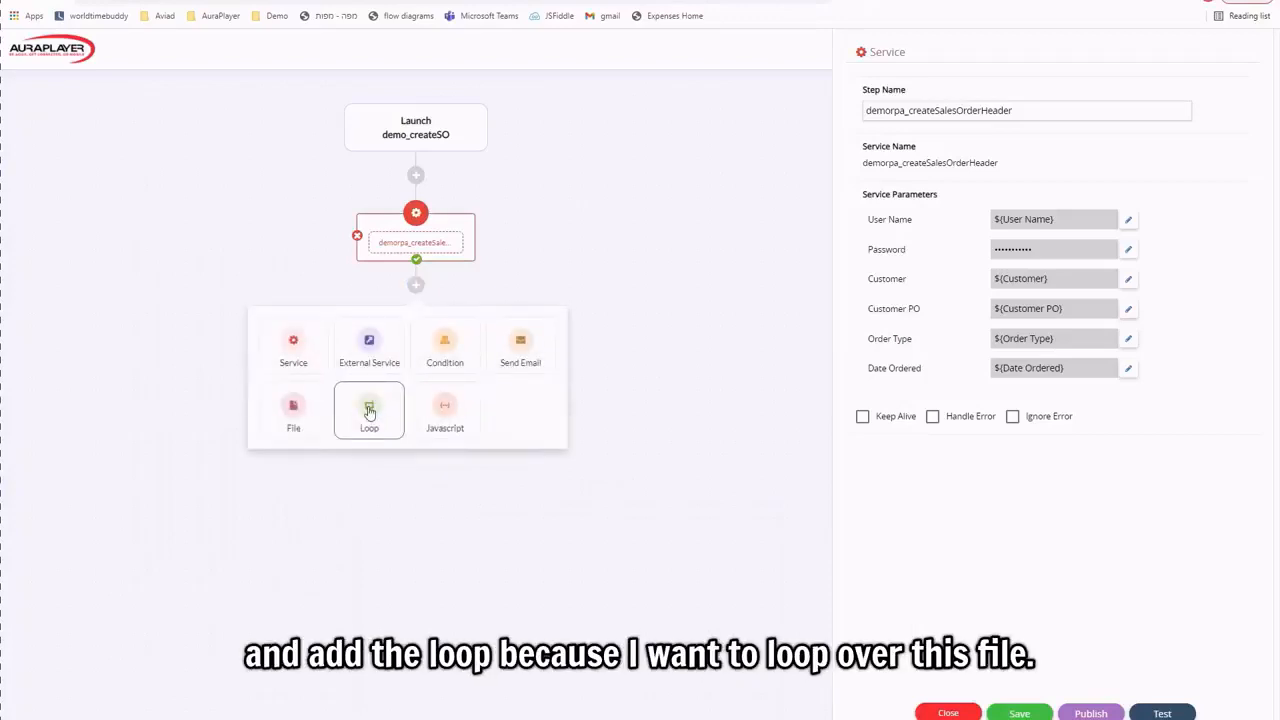
left_click(369, 410)
left_click(997, 98)
left_click(974, 113)
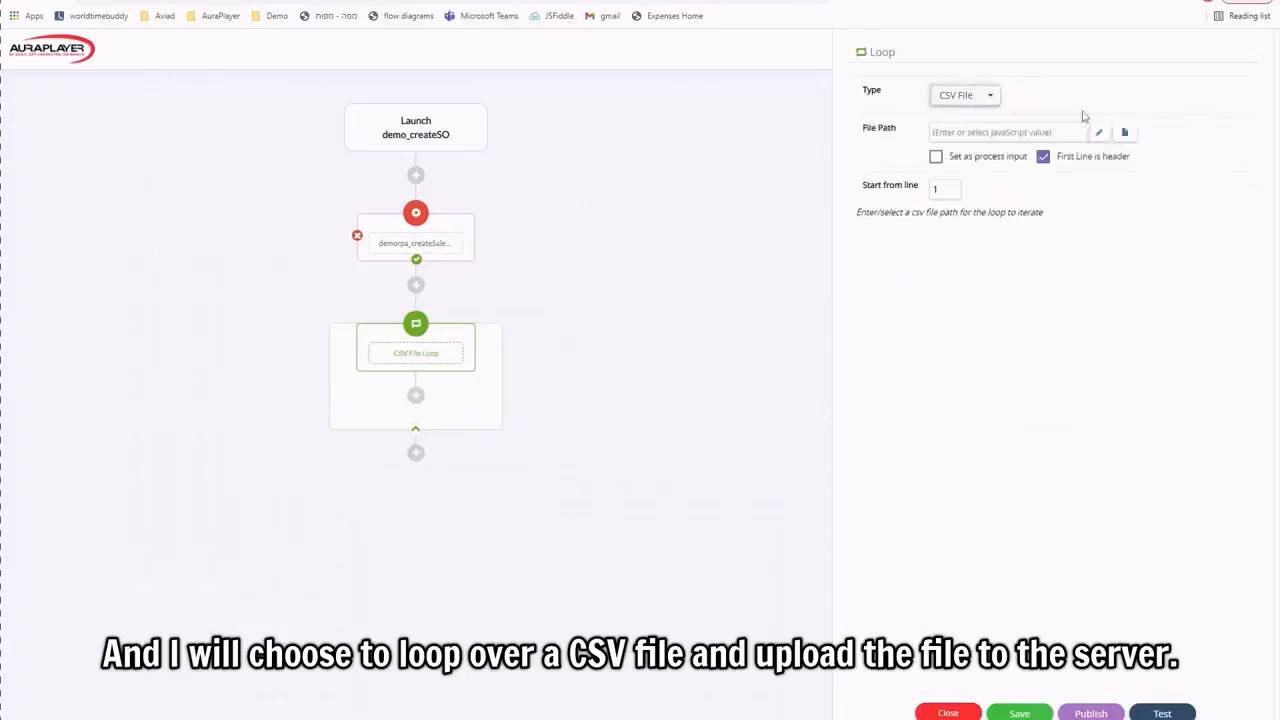
Upload SalesOrderLinesSingle.csv from the SalesOrders folder as the loop's file.
left_click(1124, 132)
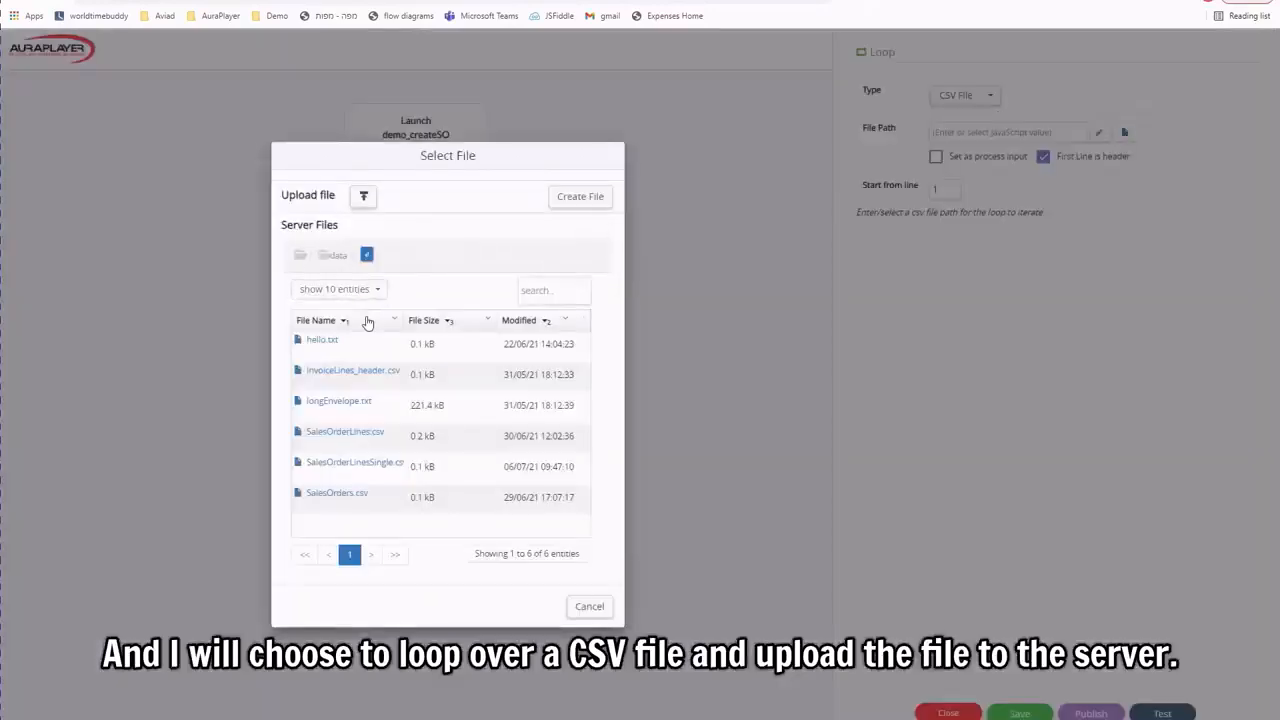
left_click(366, 199)
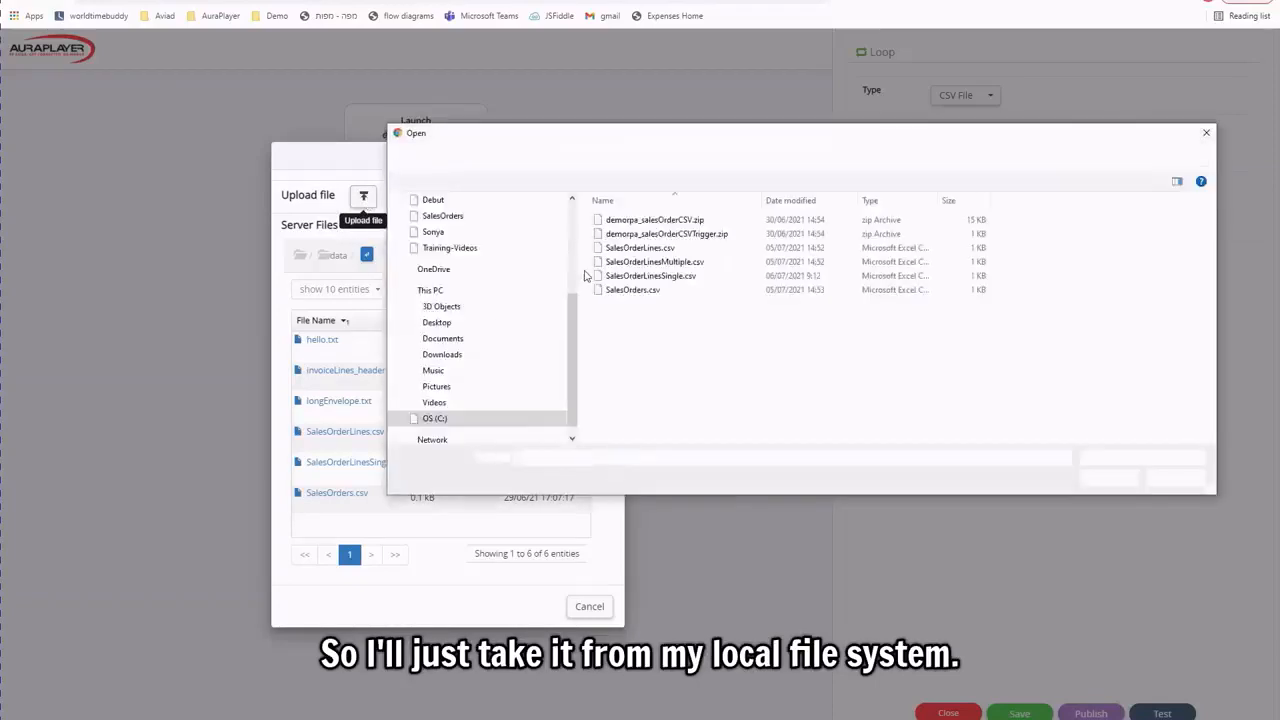
left_click(669, 277)
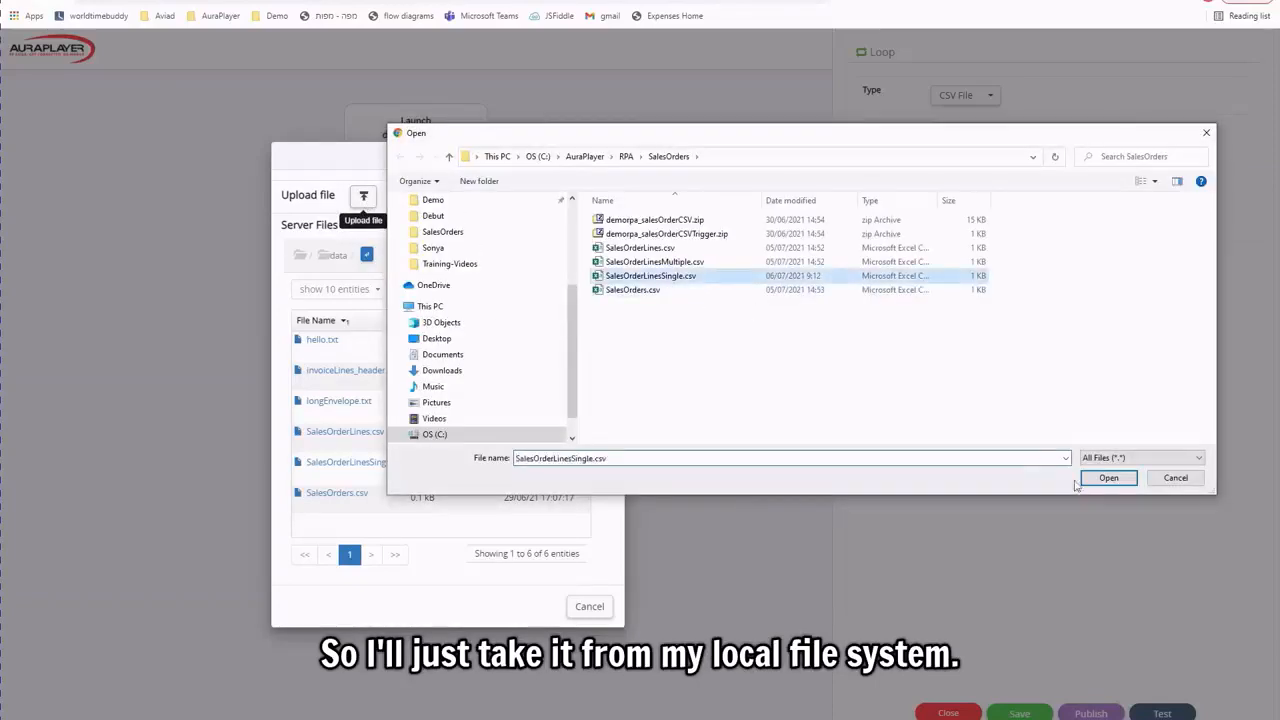
left_click(1108, 477)
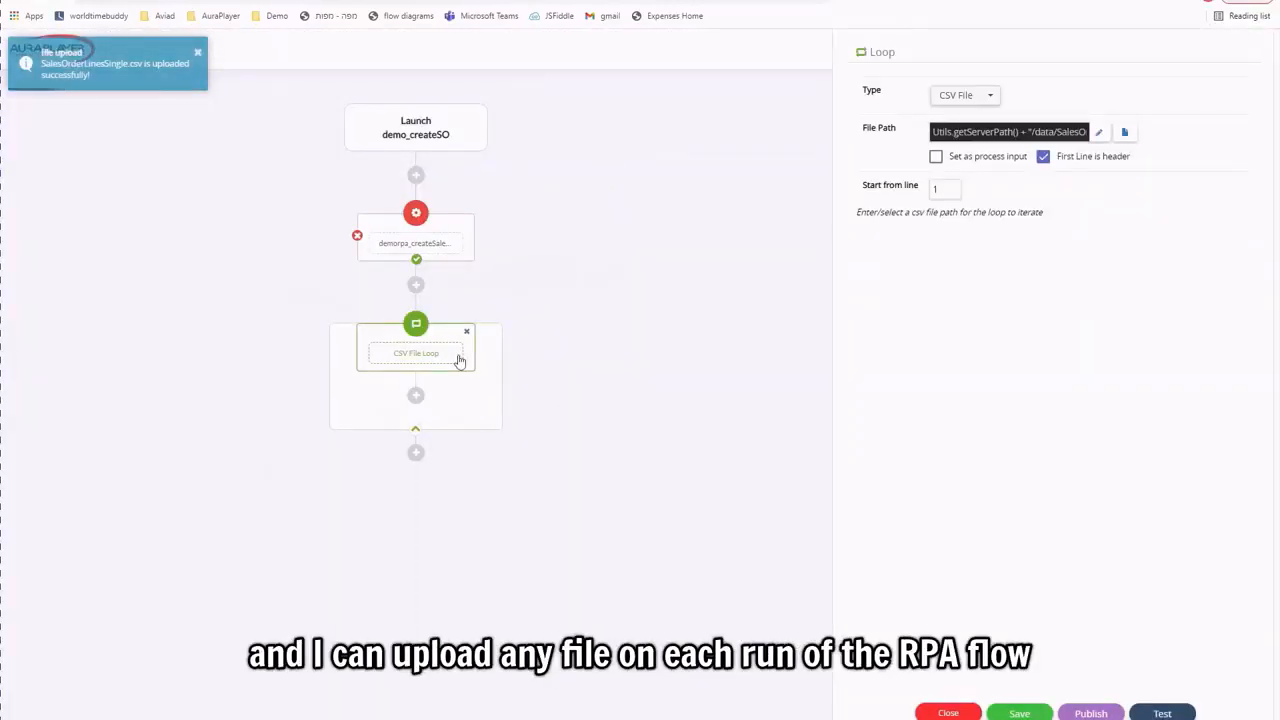
Insert the demorpa_AddSalesOrderLineJS service step inside the CSV File Loop.
left_click(416, 397)
left_click(290, 457)
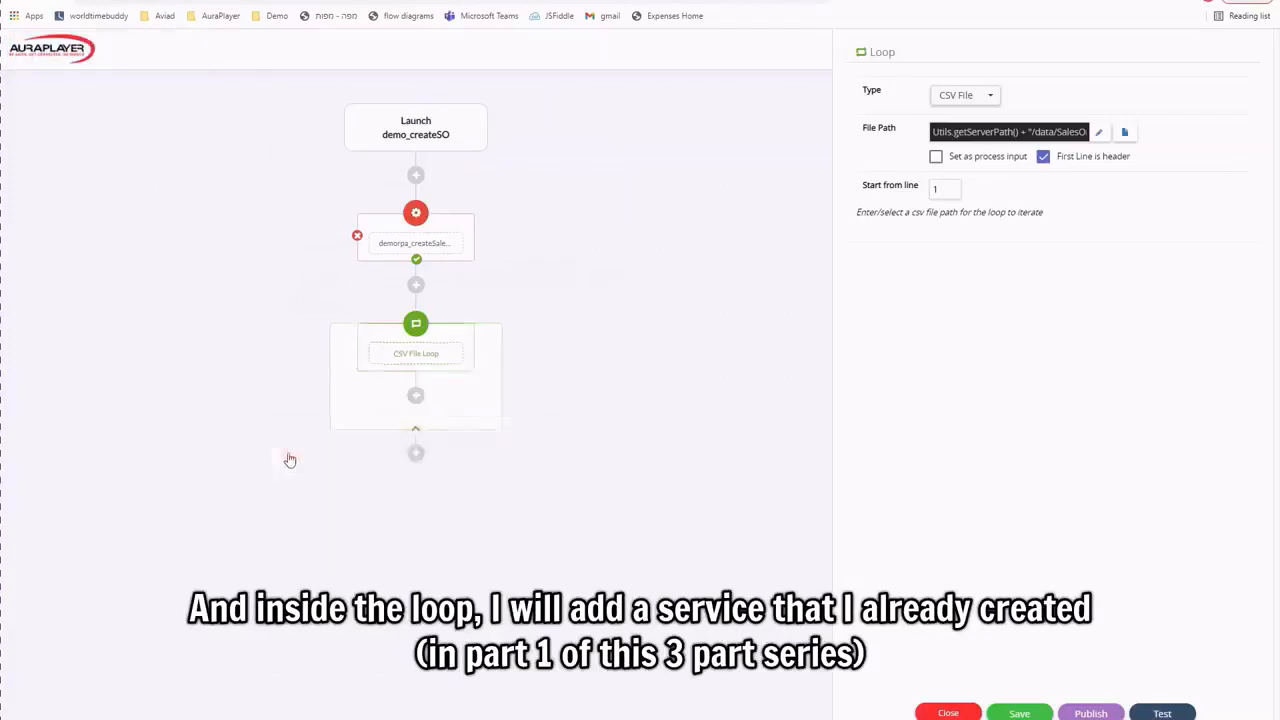
type("demo_createSOdemo")
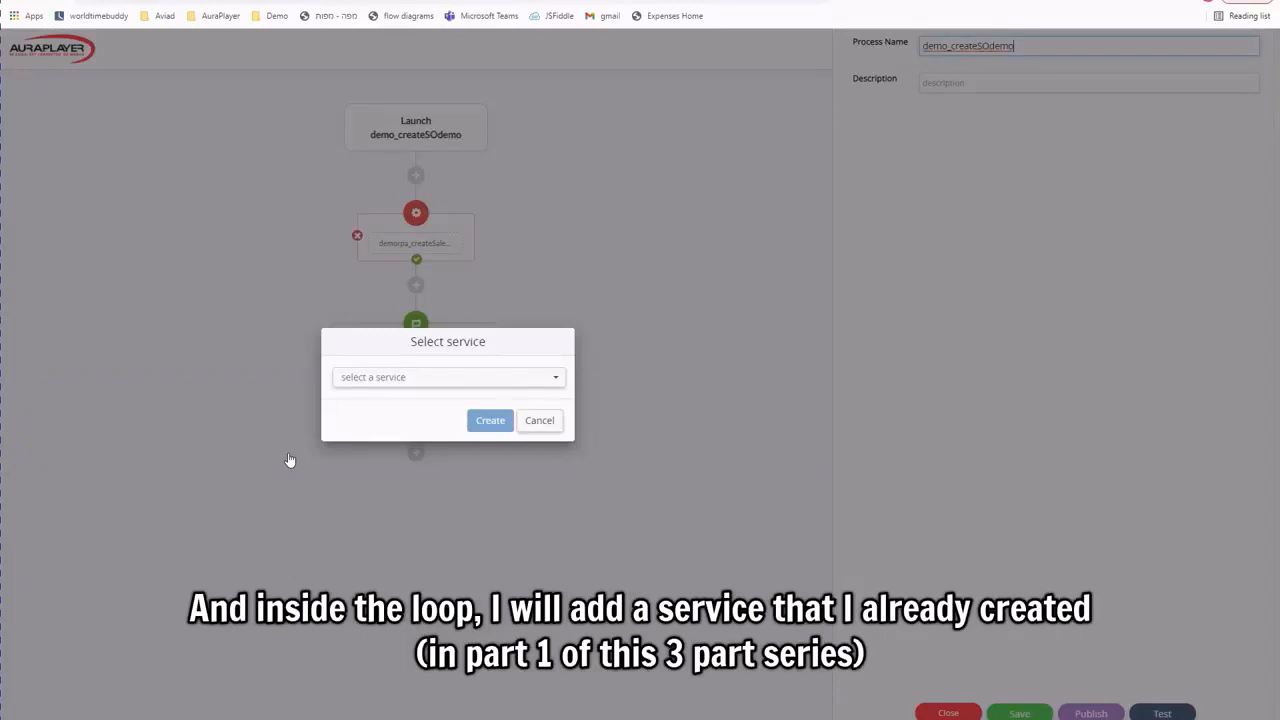
type("rpa")
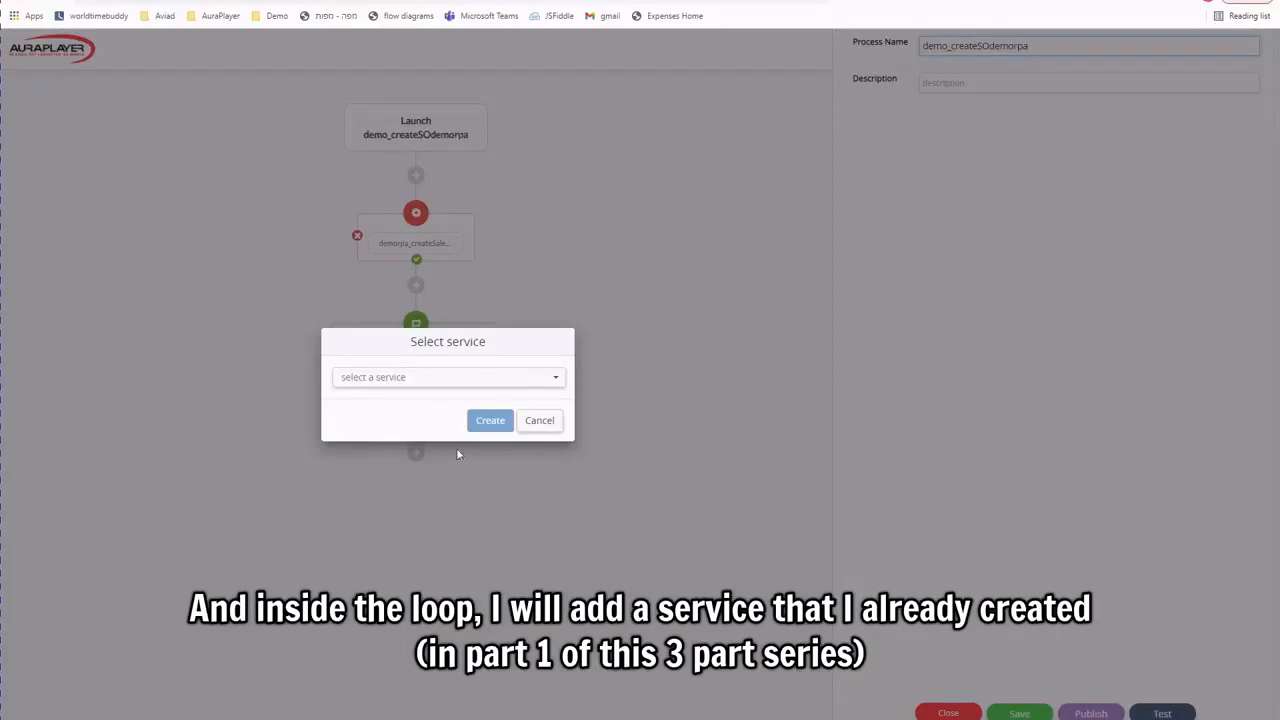
left_click(391, 379)
type("demorpa_add")
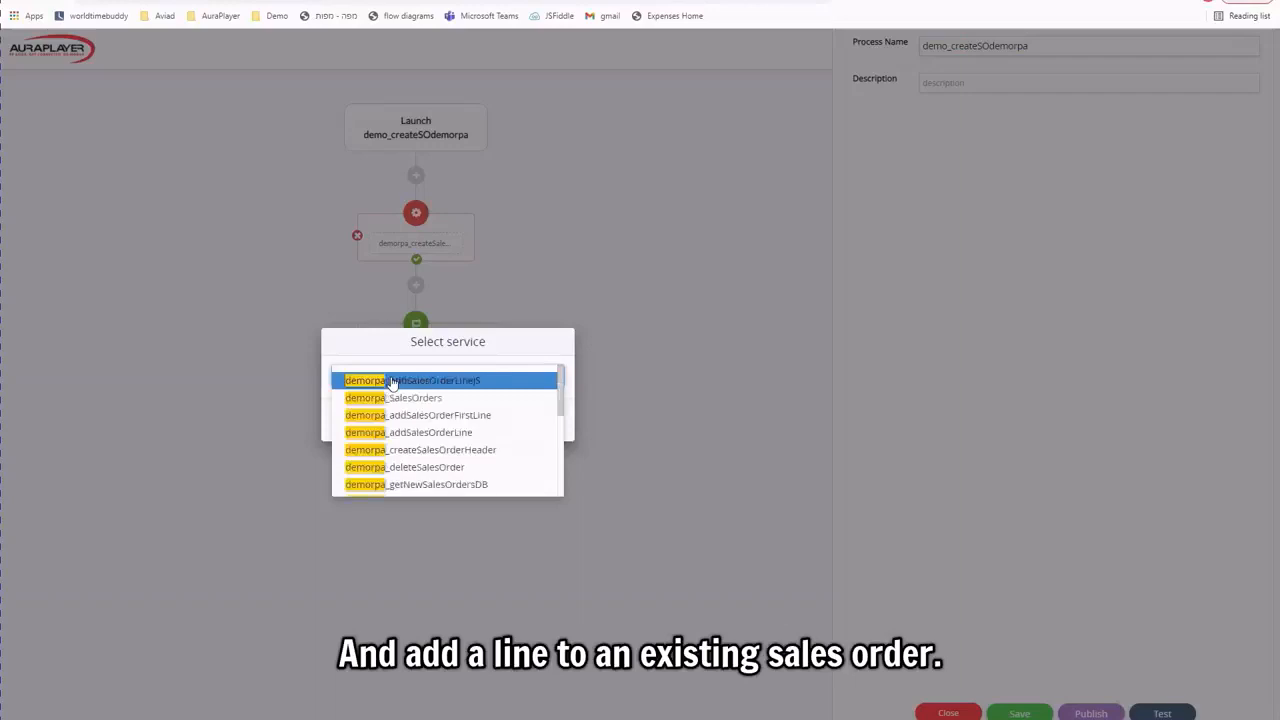
left_click(393, 381)
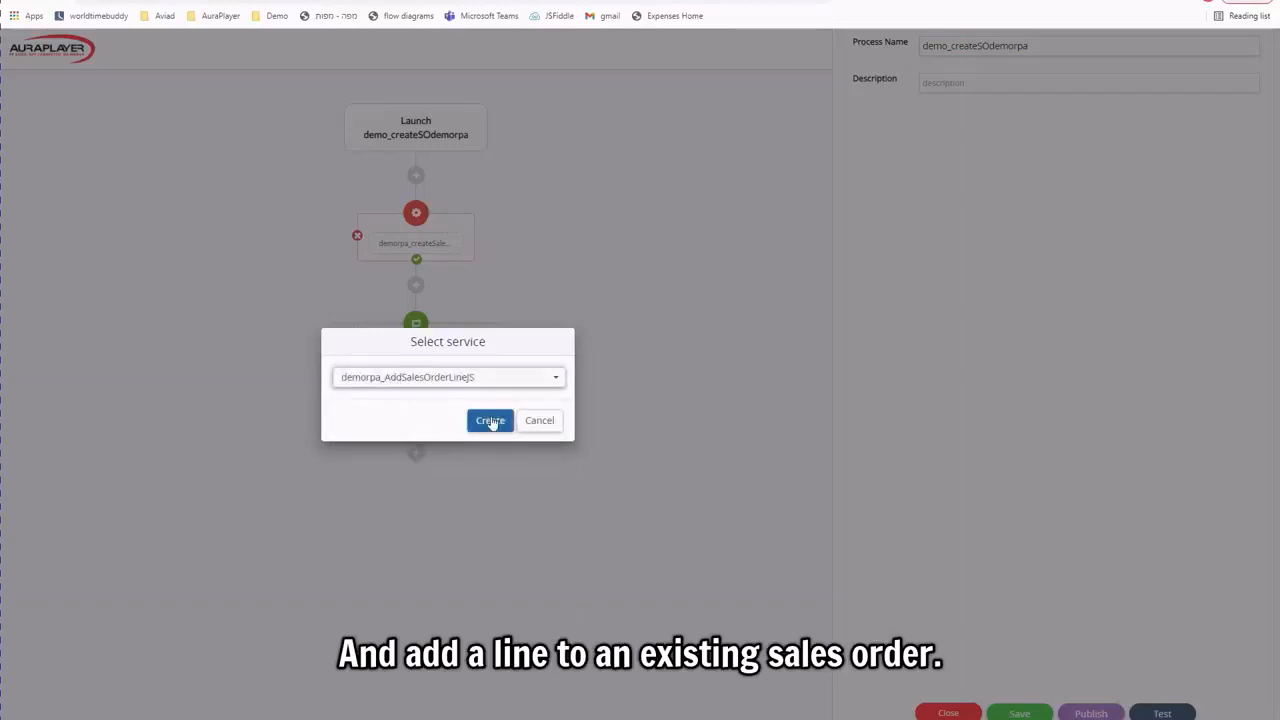
left_click(490, 421)
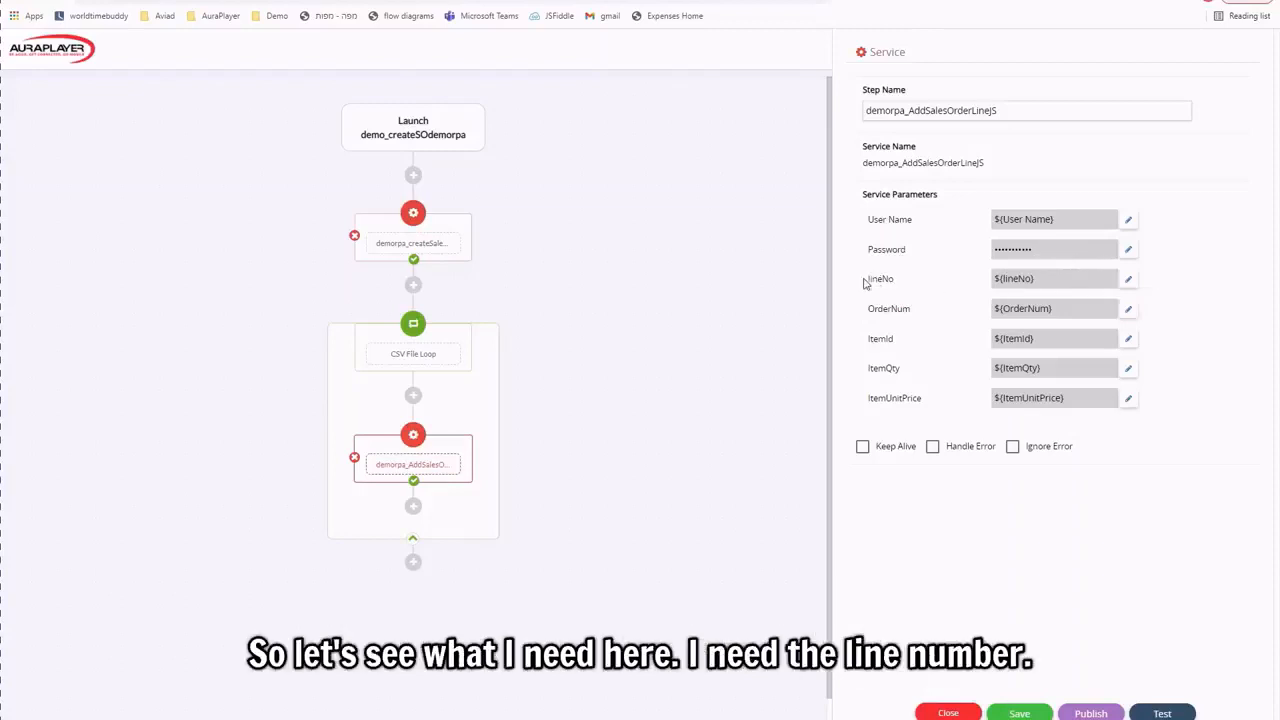
Map the line step's lineNo to the loop's Row Number.
left_click(1129, 280)
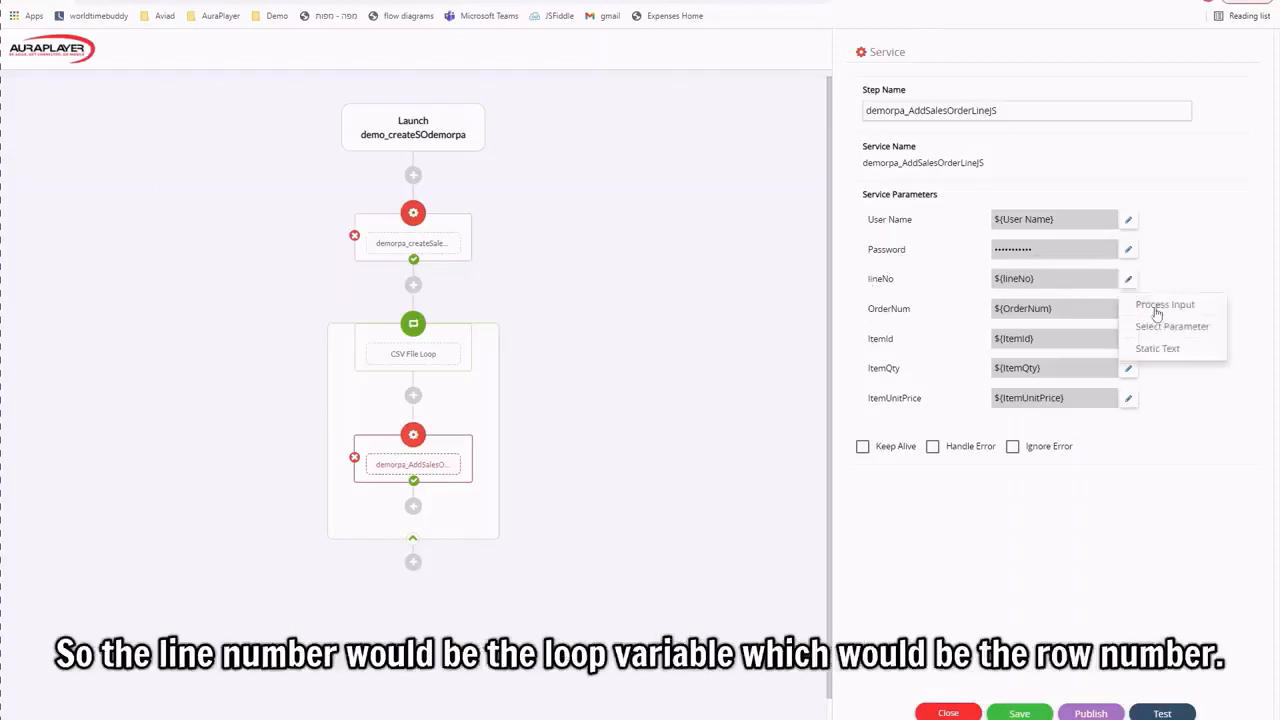
left_click(1160, 329)
left_click(466, 367)
left_click(370, 393)
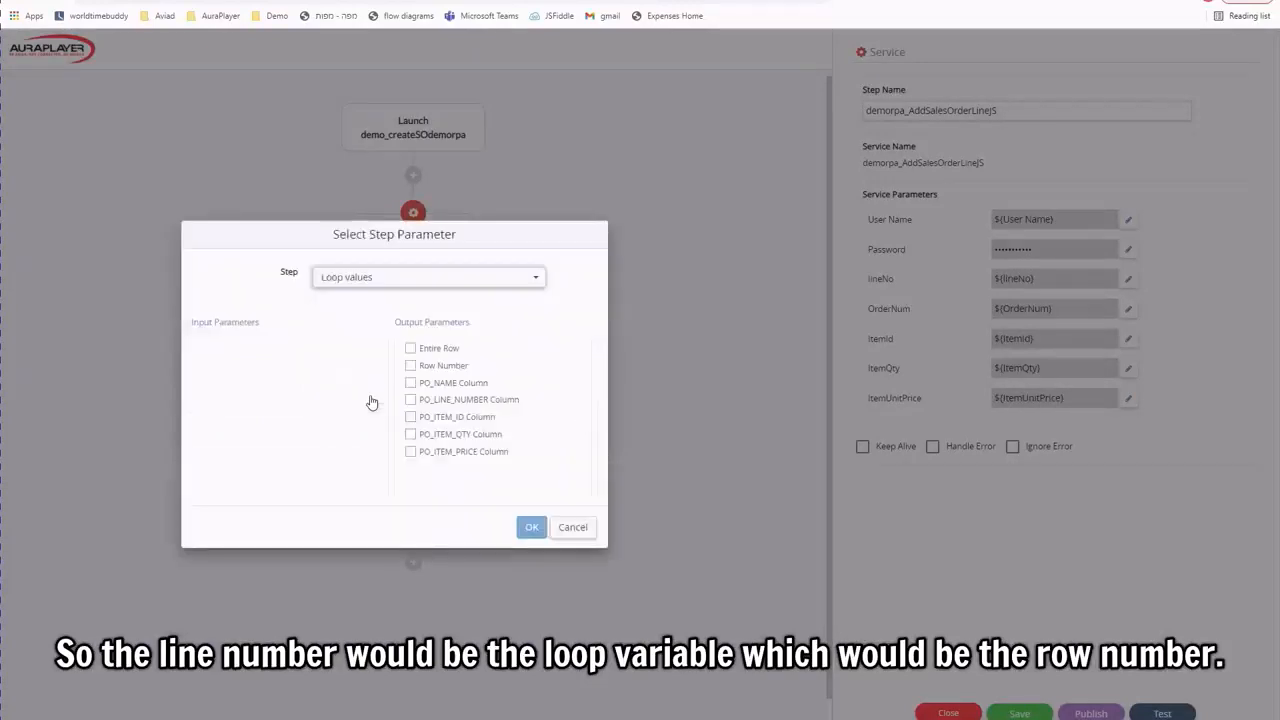
left_click(410, 366)
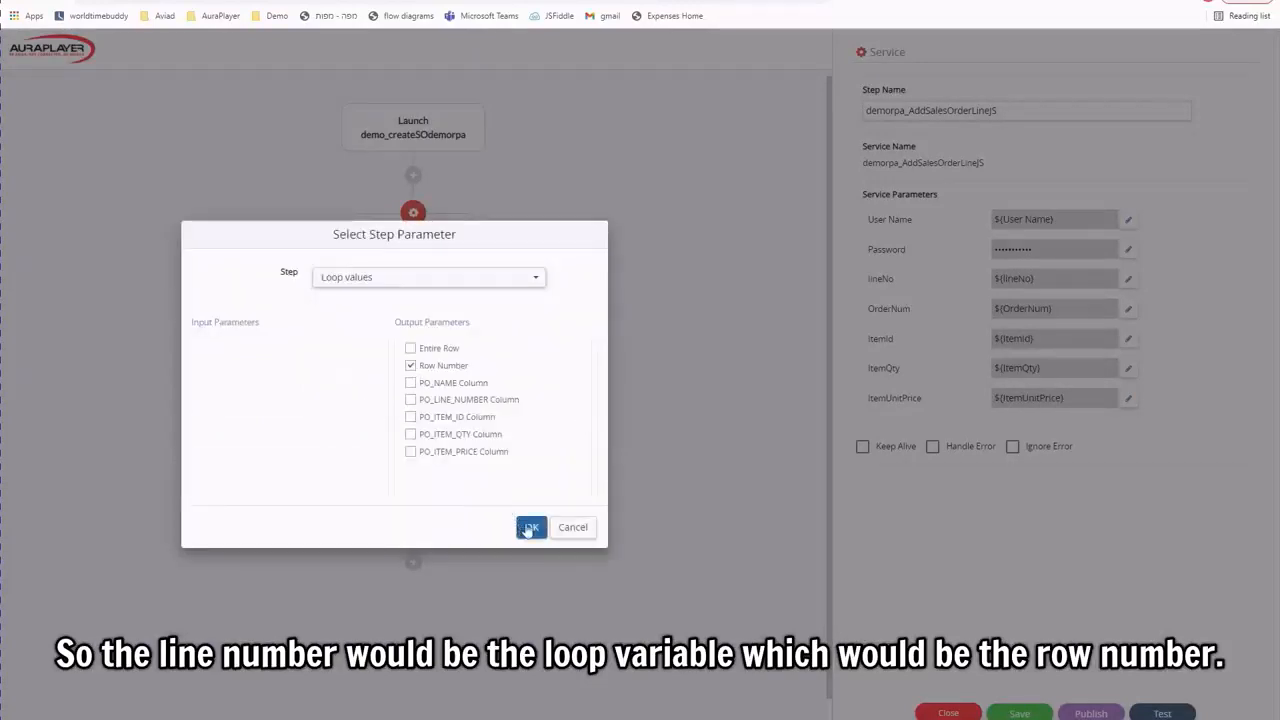
left_click(529, 529)
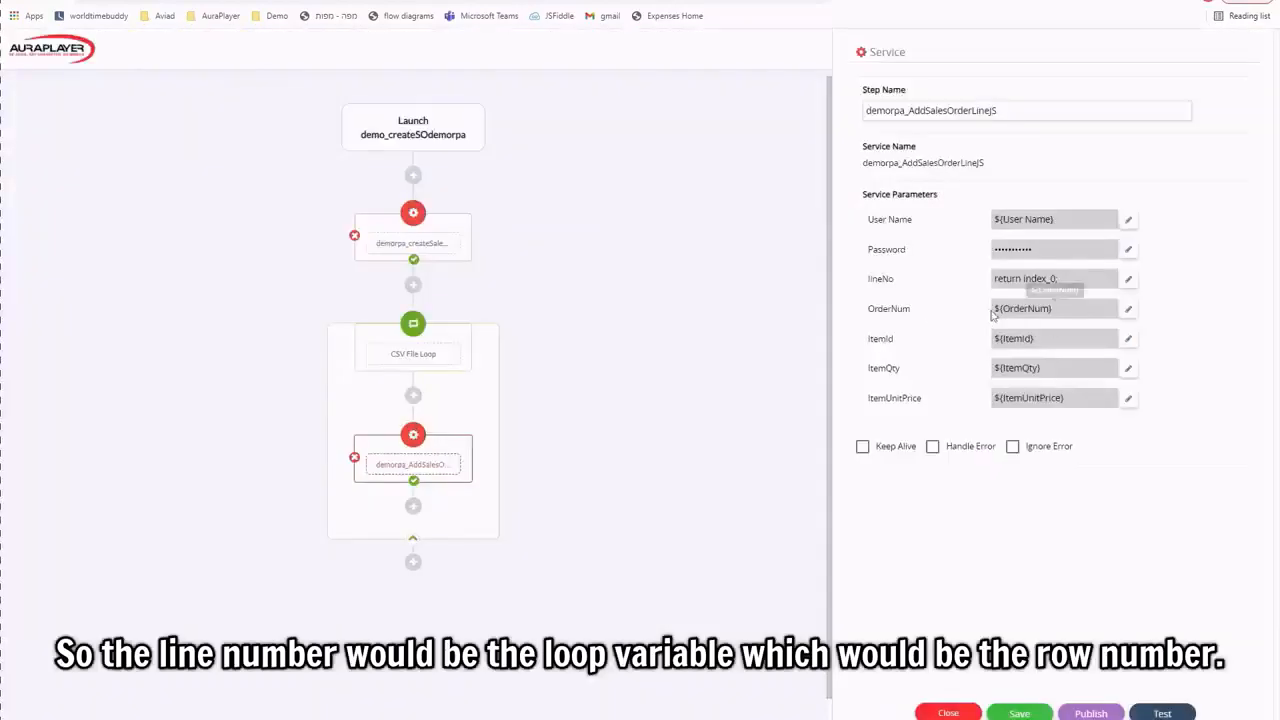
Map OrderNum to the sales order header step's Order Number output.
left_click(1127, 314)
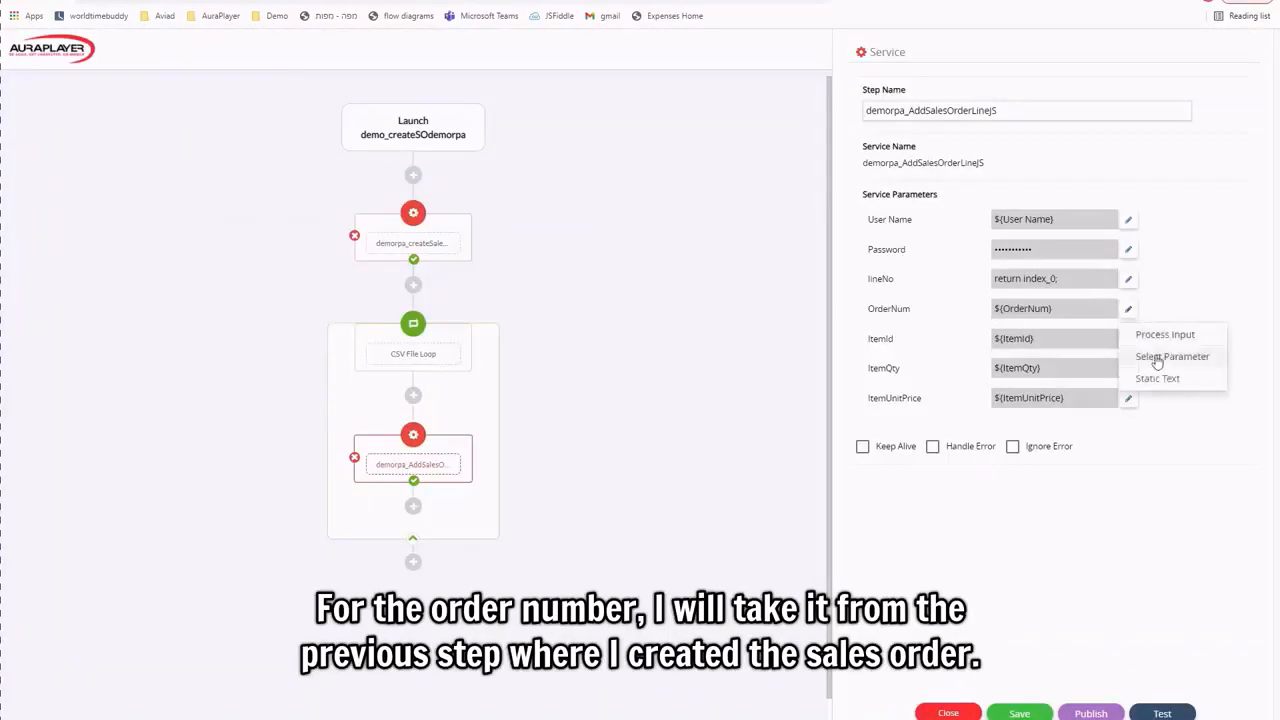
left_click(1160, 356)
left_click(426, 370)
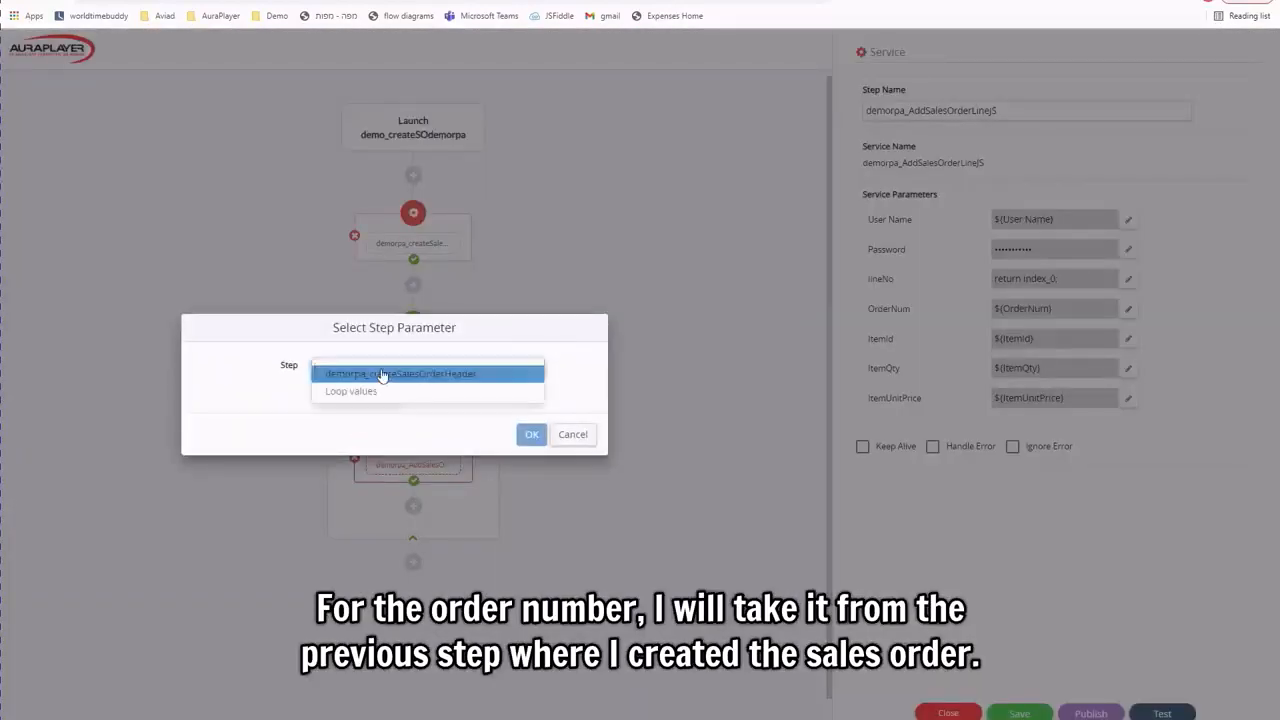
left_click(380, 373)
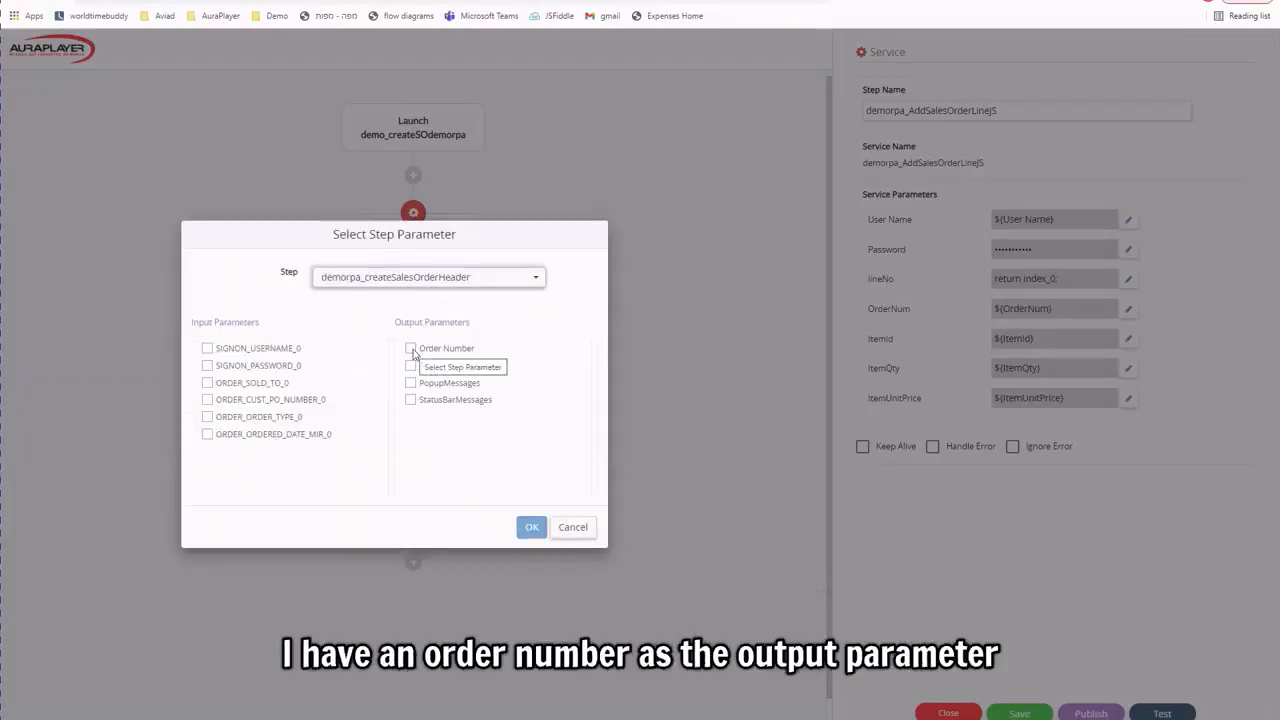
left_click(410, 349)
left_click(531, 527)
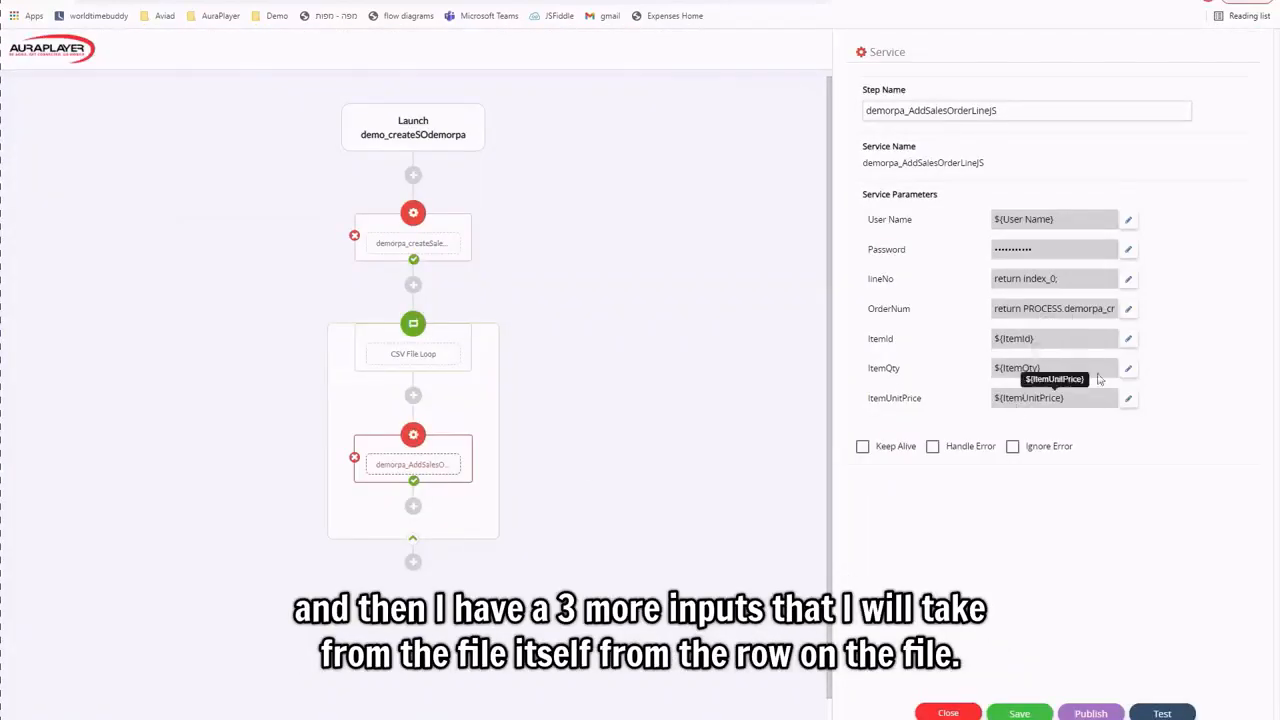
Map ItemId, ItemQty and ItemUnitPrice to the loop's PO_ITEM_ID, PO_ITEM_QTY and PO_ITEM_PRICE columns.
left_click(1129, 339)
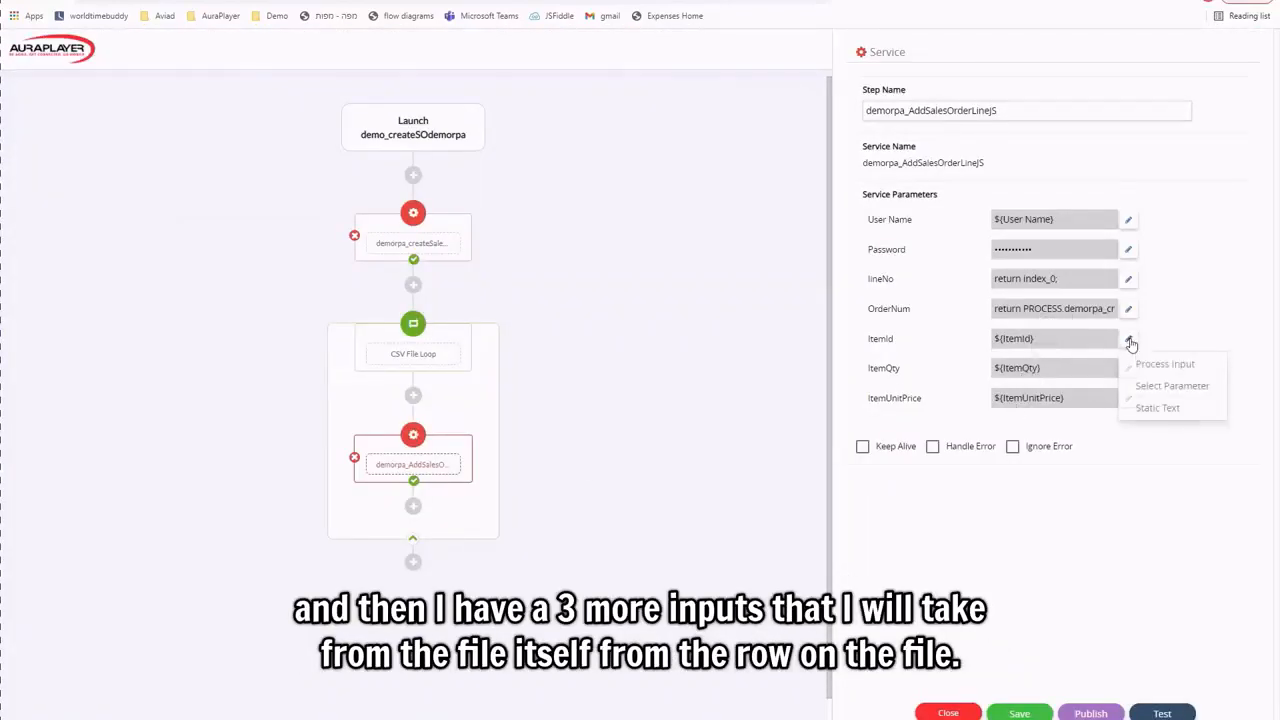
left_click(1155, 388)
left_click(397, 376)
left_click(387, 398)
left_click(411, 417)
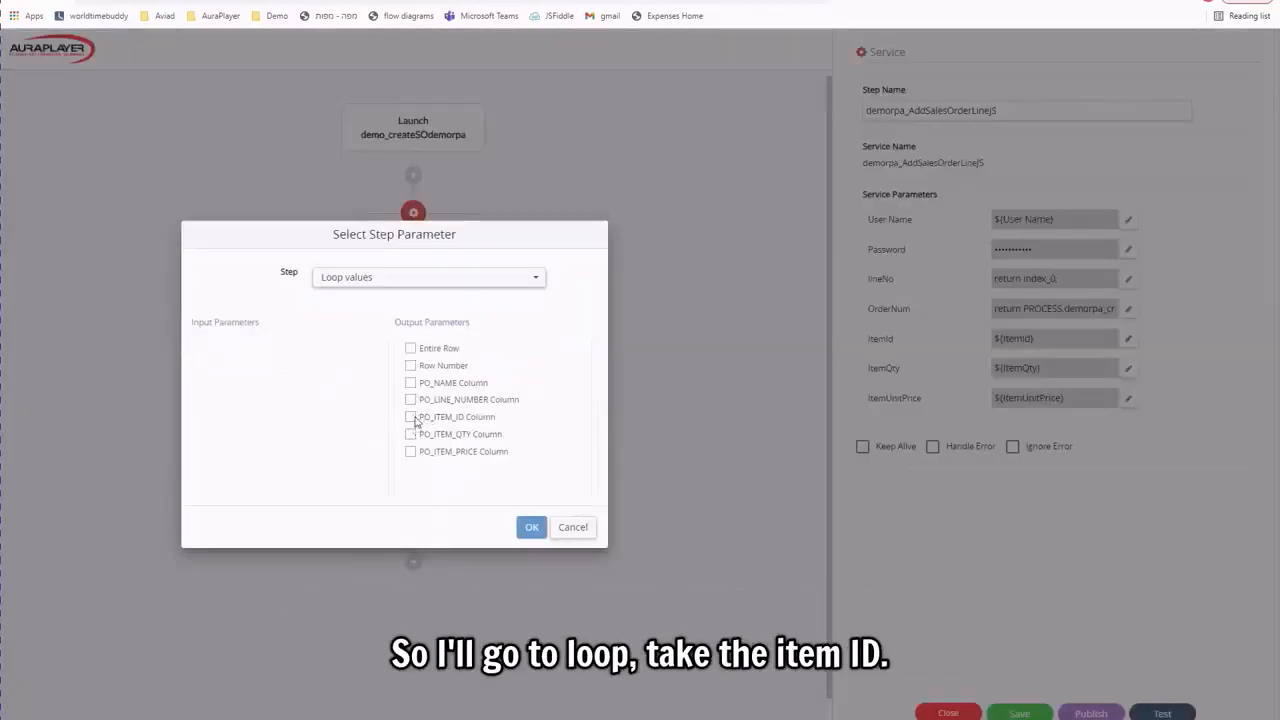
left_click(531, 527)
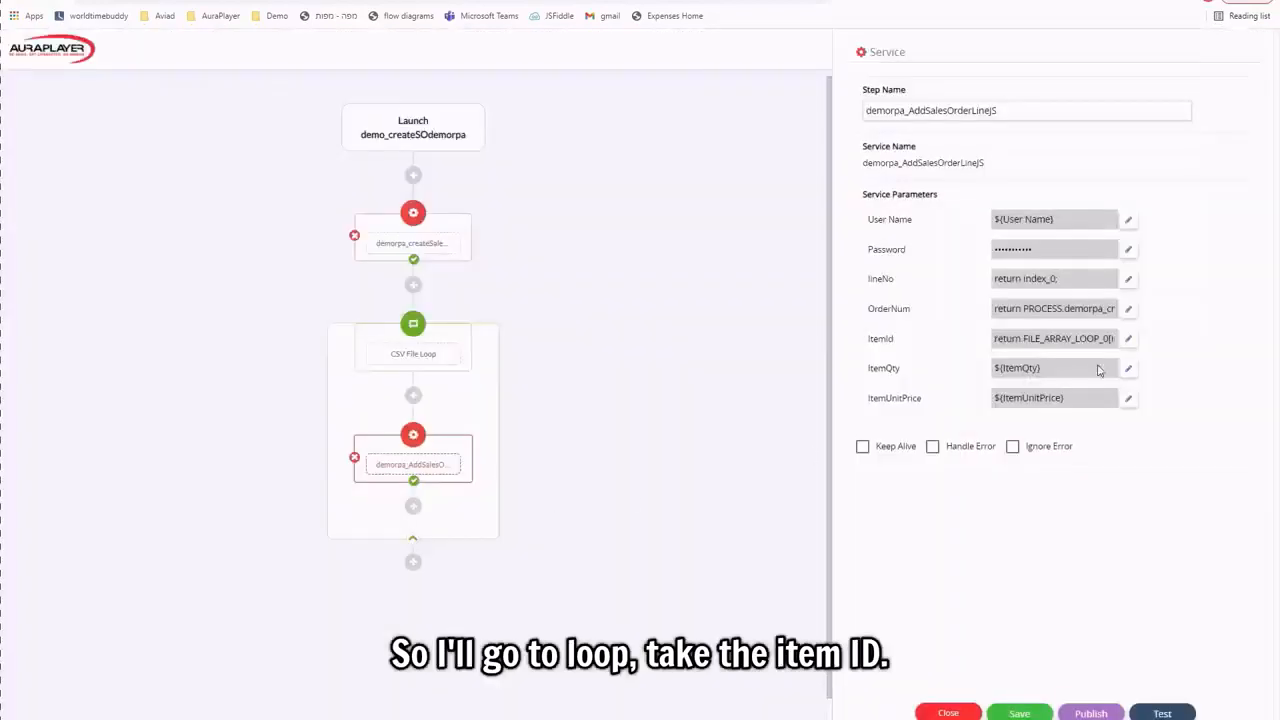
left_click(1129, 372)
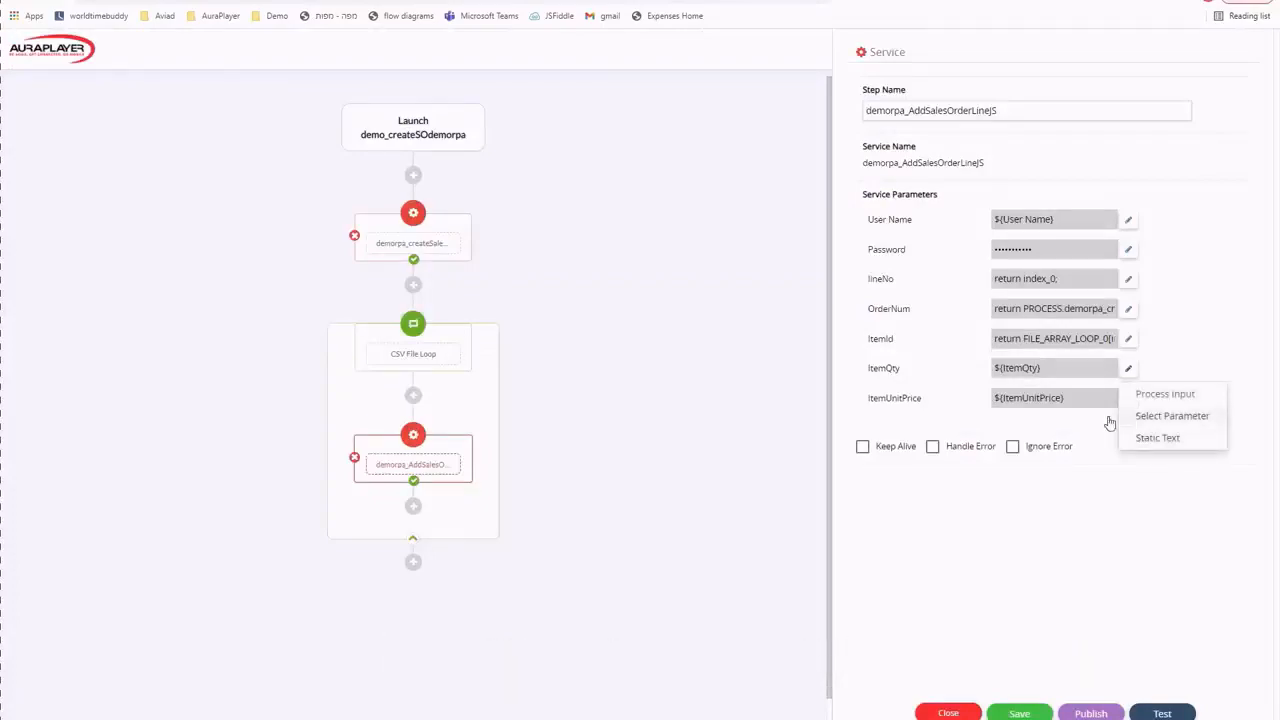
left_click(1150, 417)
left_click(466, 377)
left_click(375, 391)
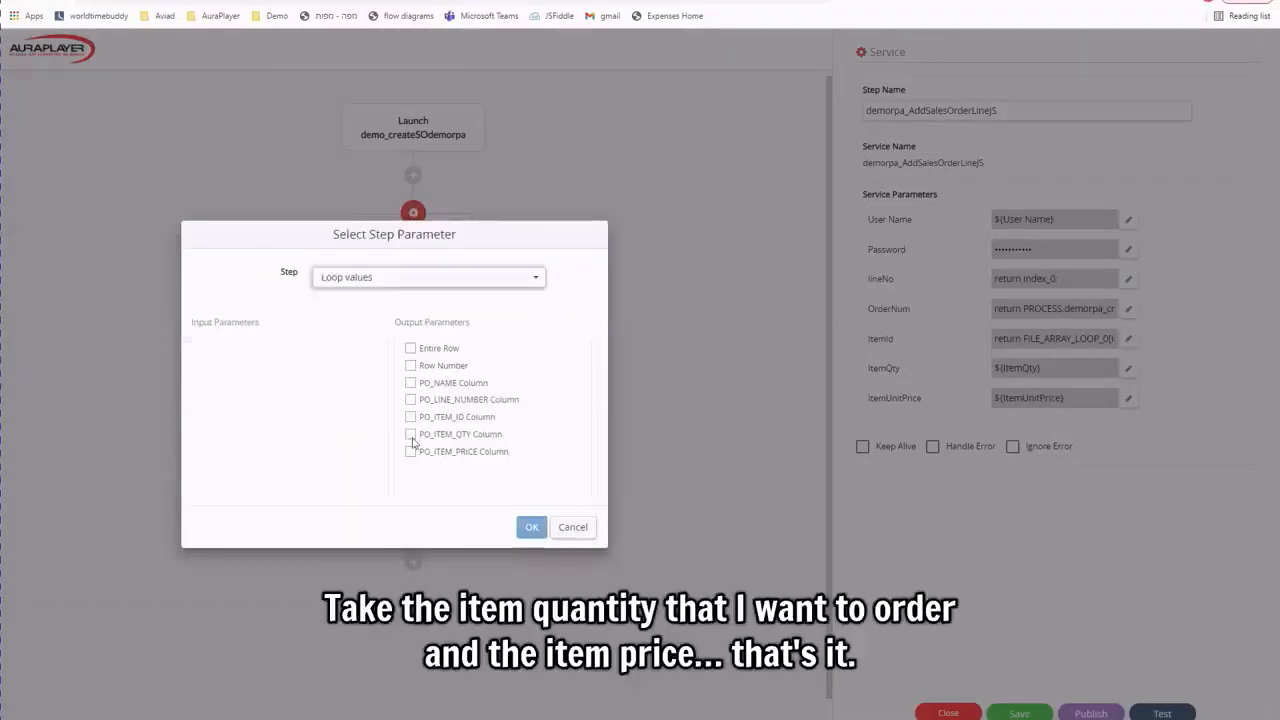
left_click(411, 436)
left_click(529, 527)
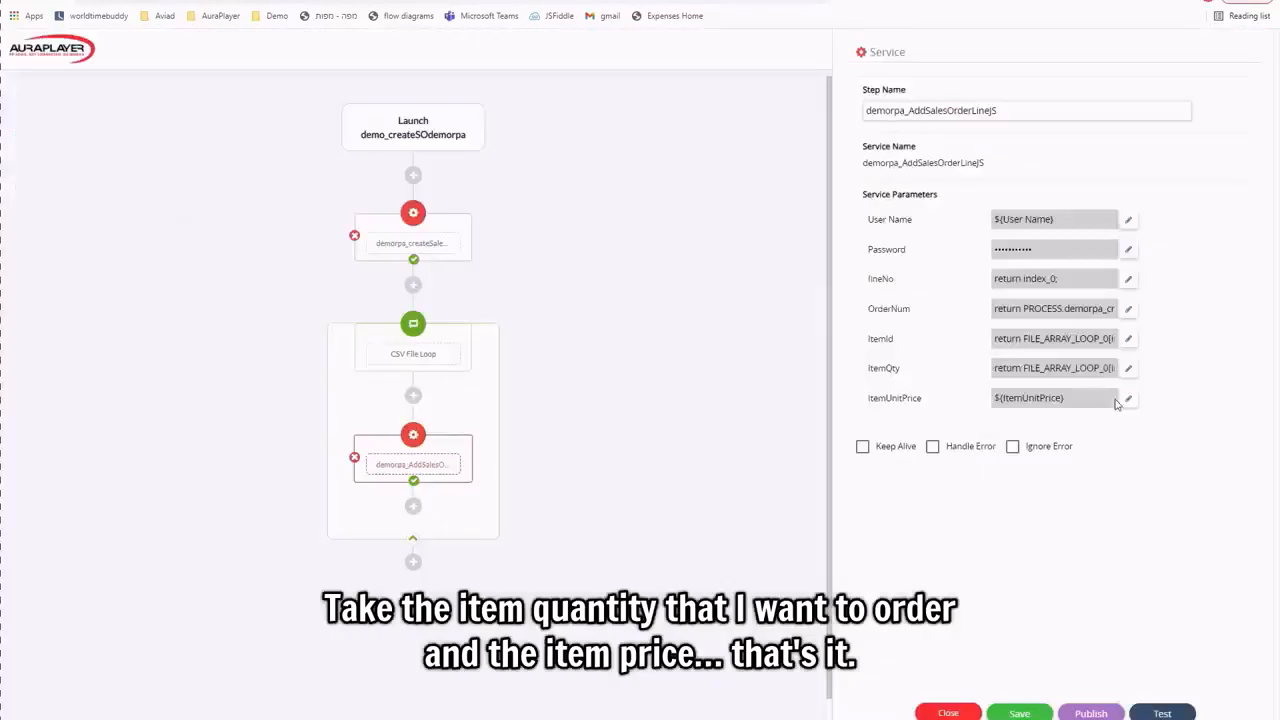
left_click(1128, 401)
left_click(1150, 445)
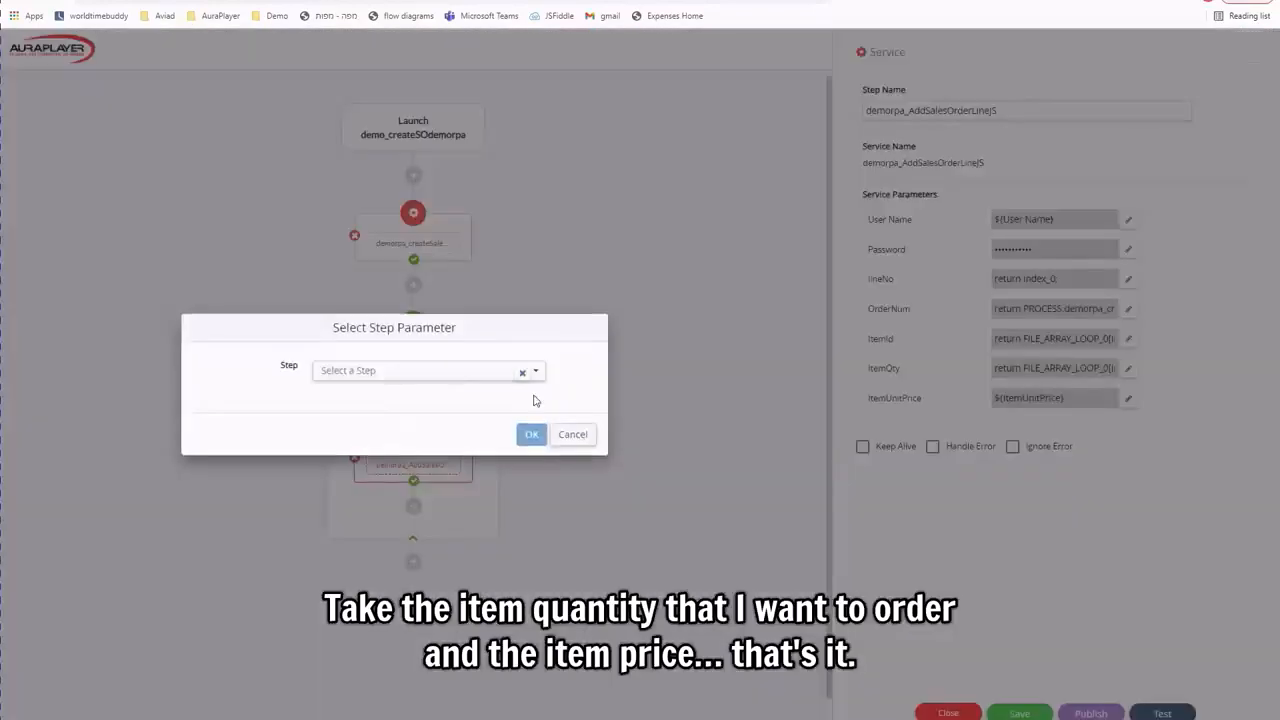
left_click(438, 372)
left_click(386, 395)
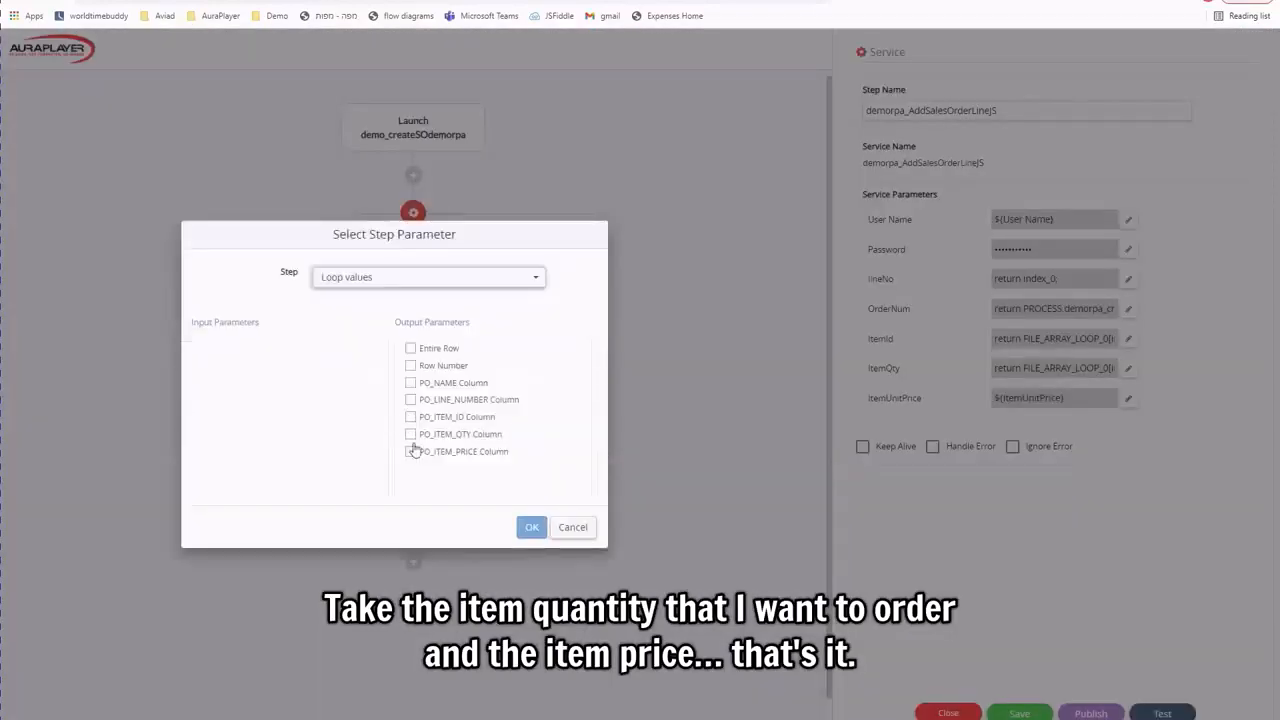
left_click(411, 452)
left_click(531, 527)
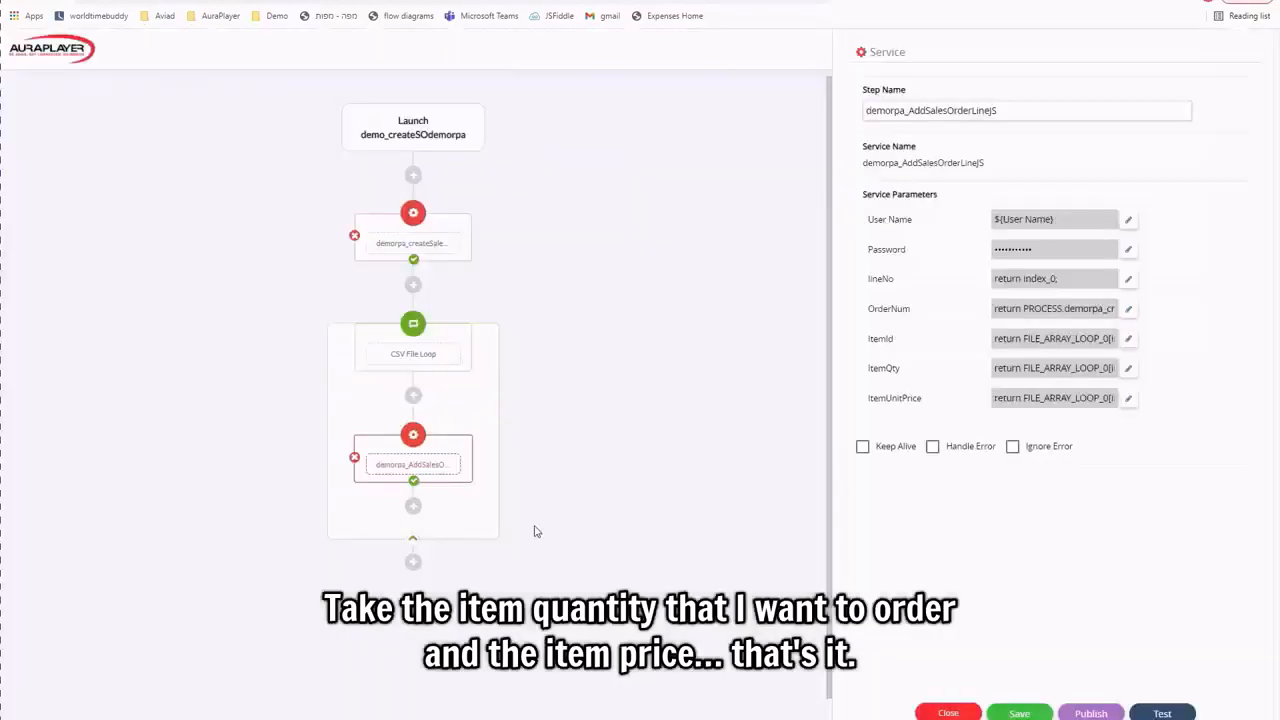
Add a Send Email step after the CSV loop, addressed to the presenter's e-mail.
scroll(590, 310, "down", 1)
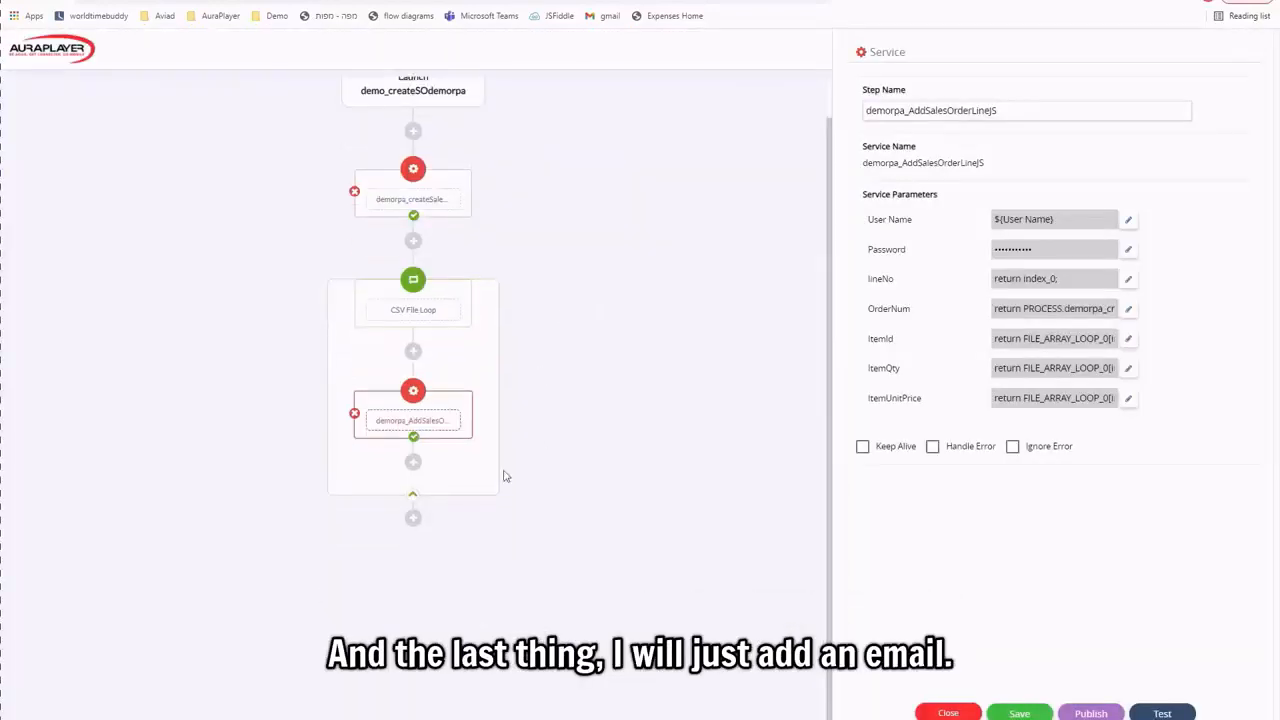
left_click(413, 519)
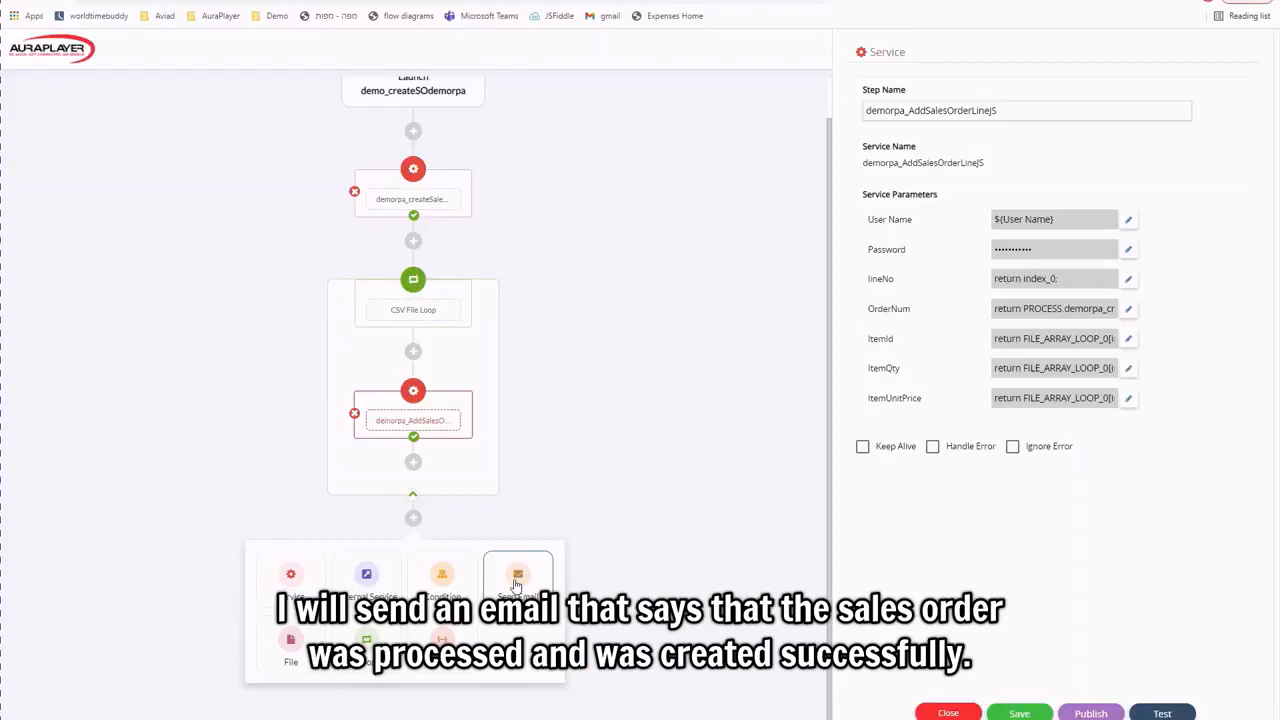
left_click(517, 580)
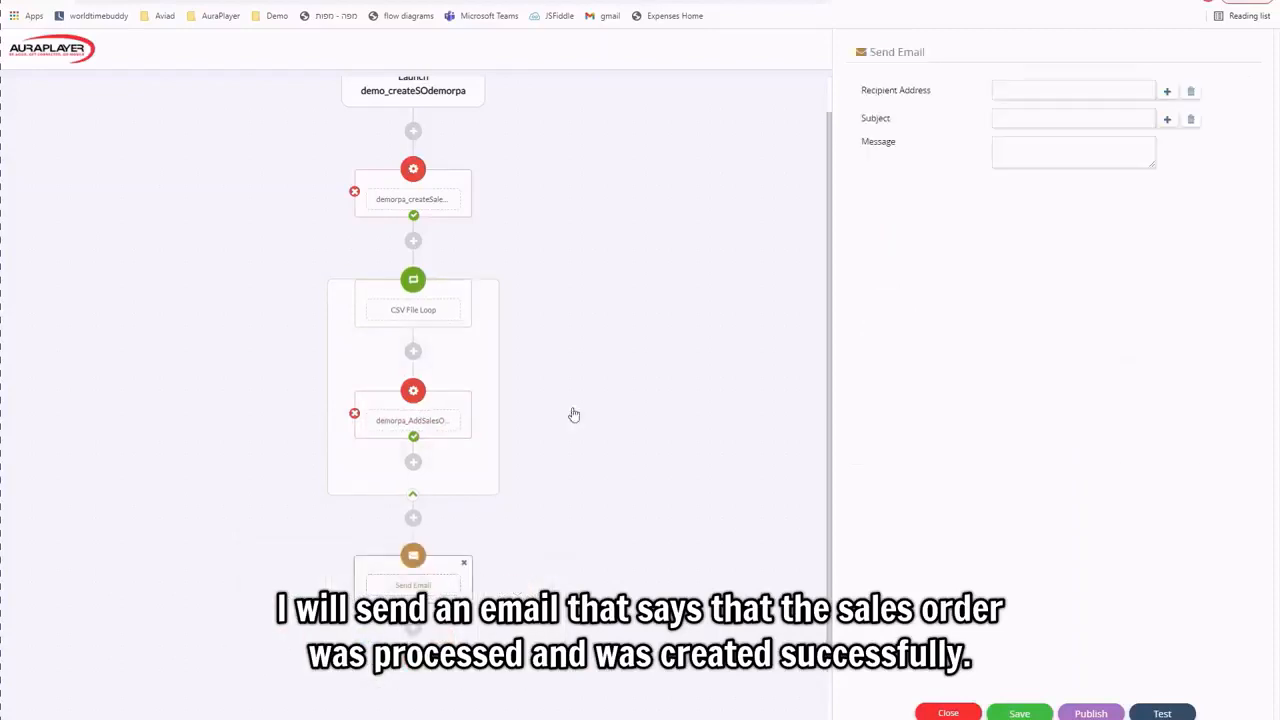
left_click(1034, 88)
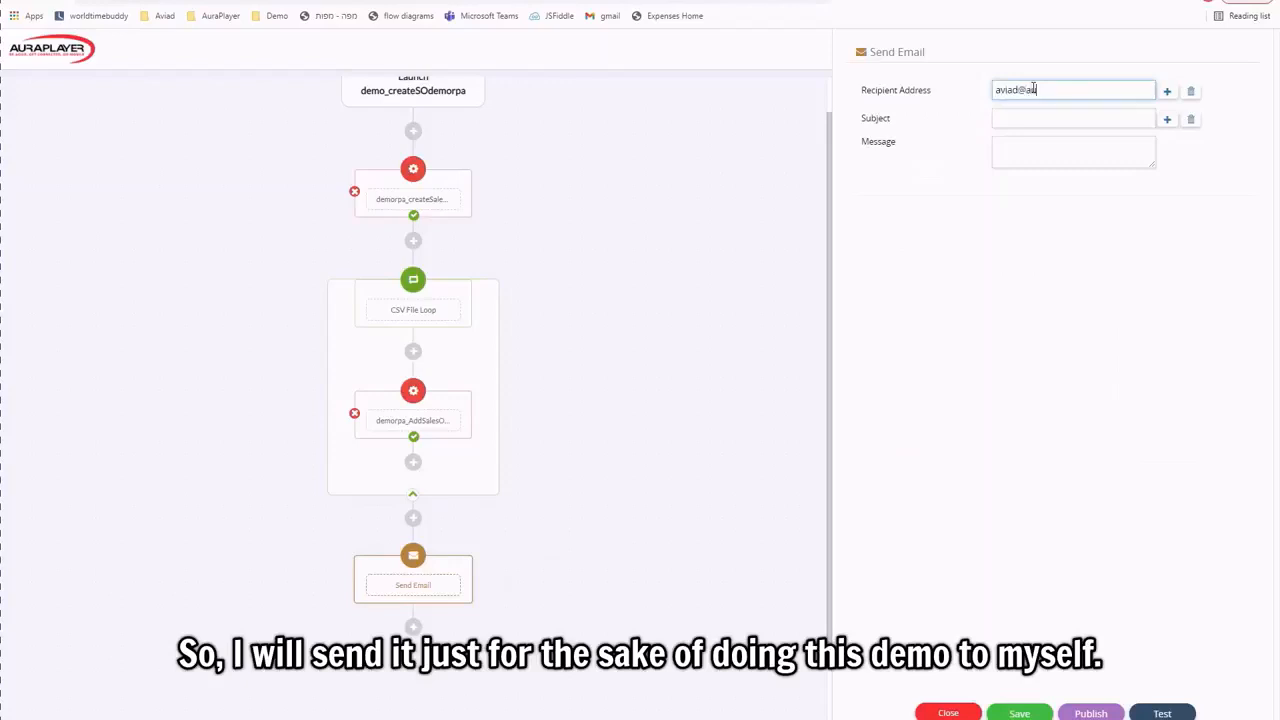
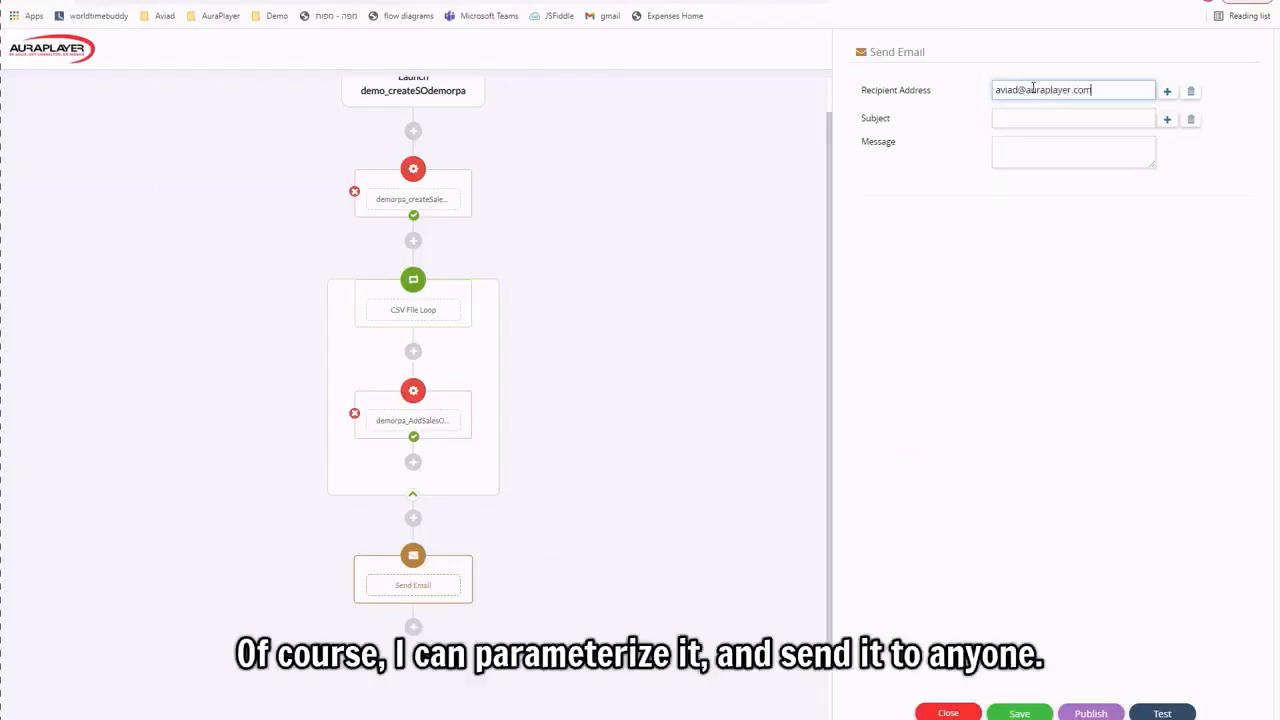
Set the subject to 'Order was created:' followed by the header step's Order Number.
left_click(1030, 119)
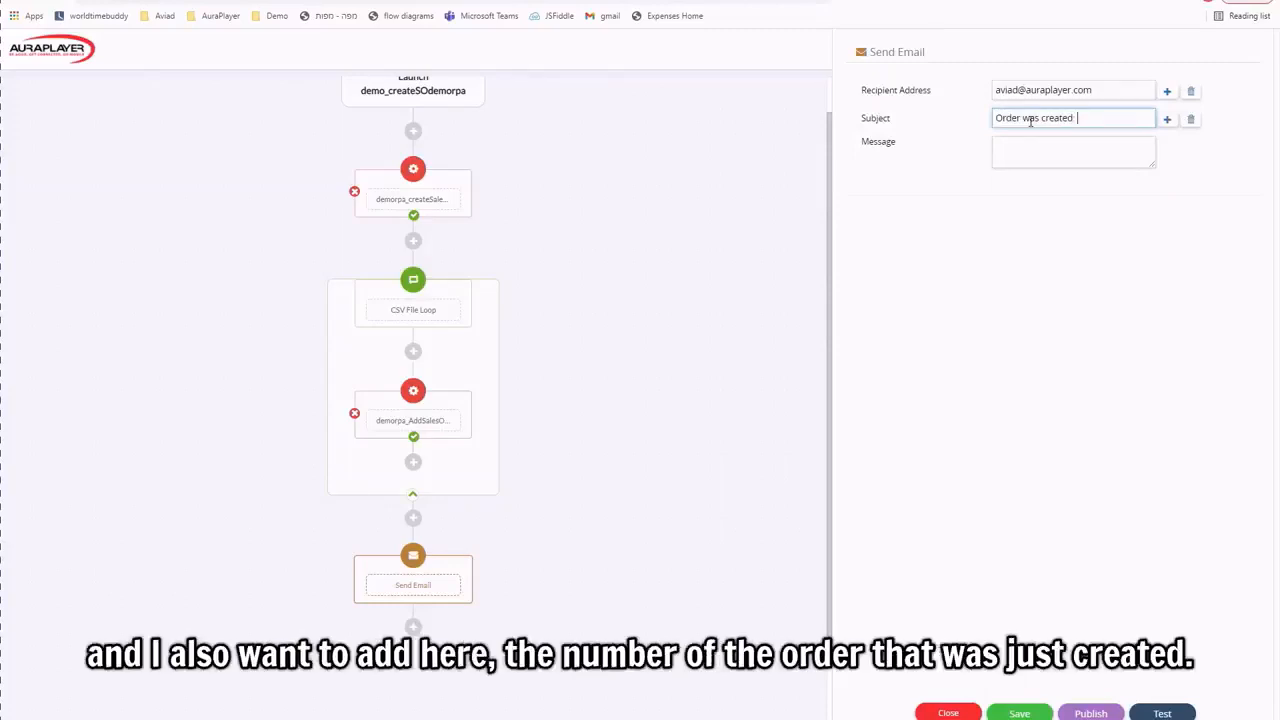
left_click(1167, 120)
left_click(437, 372)
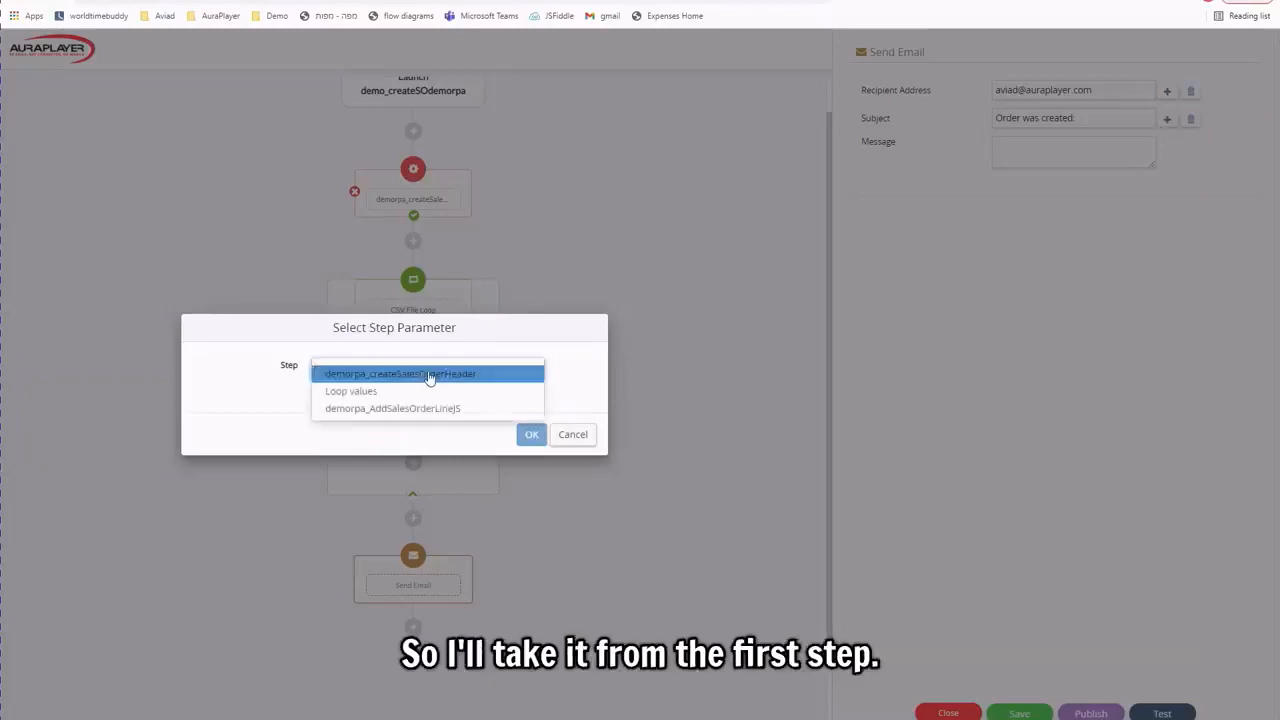
left_click(438, 374)
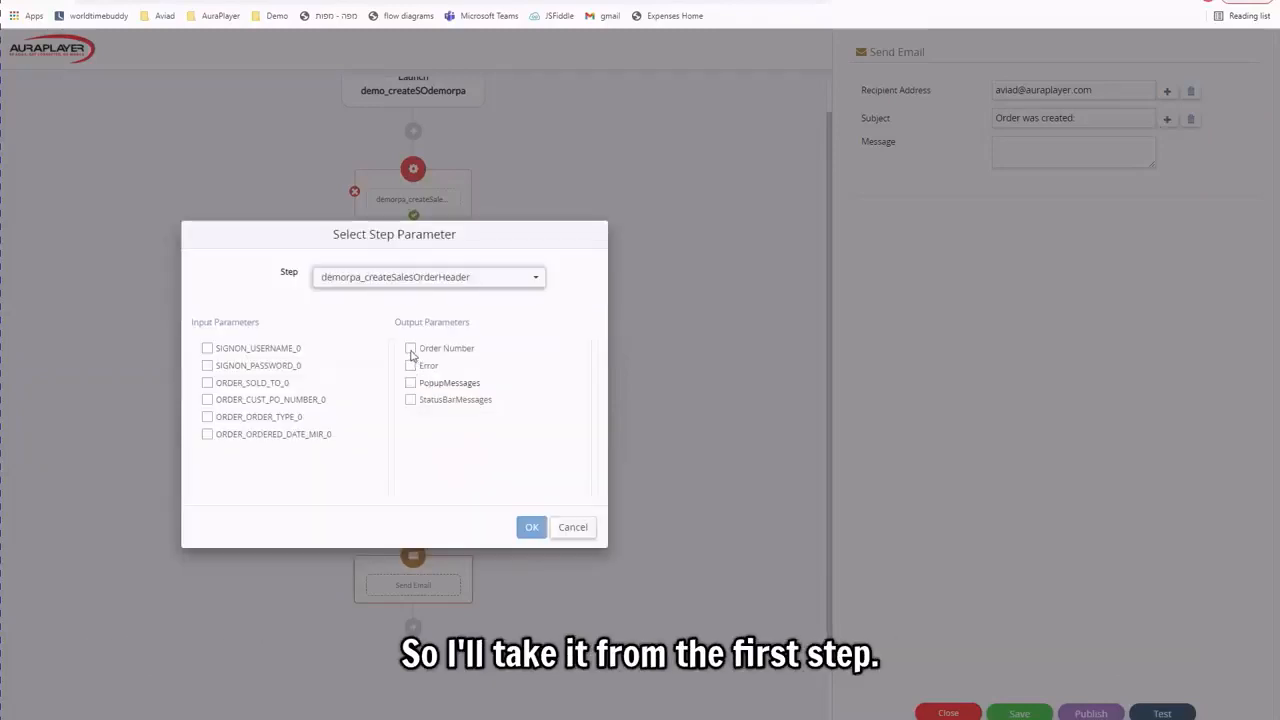
left_click(411, 349)
left_click(531, 527)
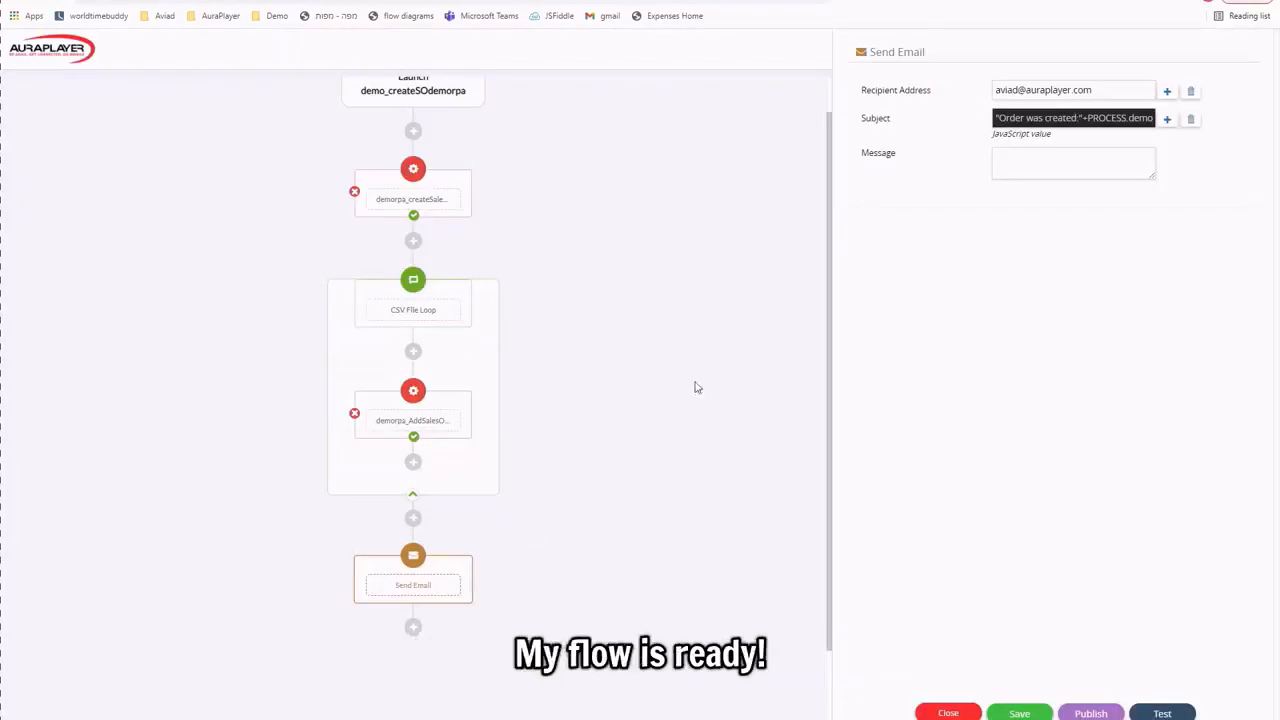
scroll(700, 370, "up", 2)
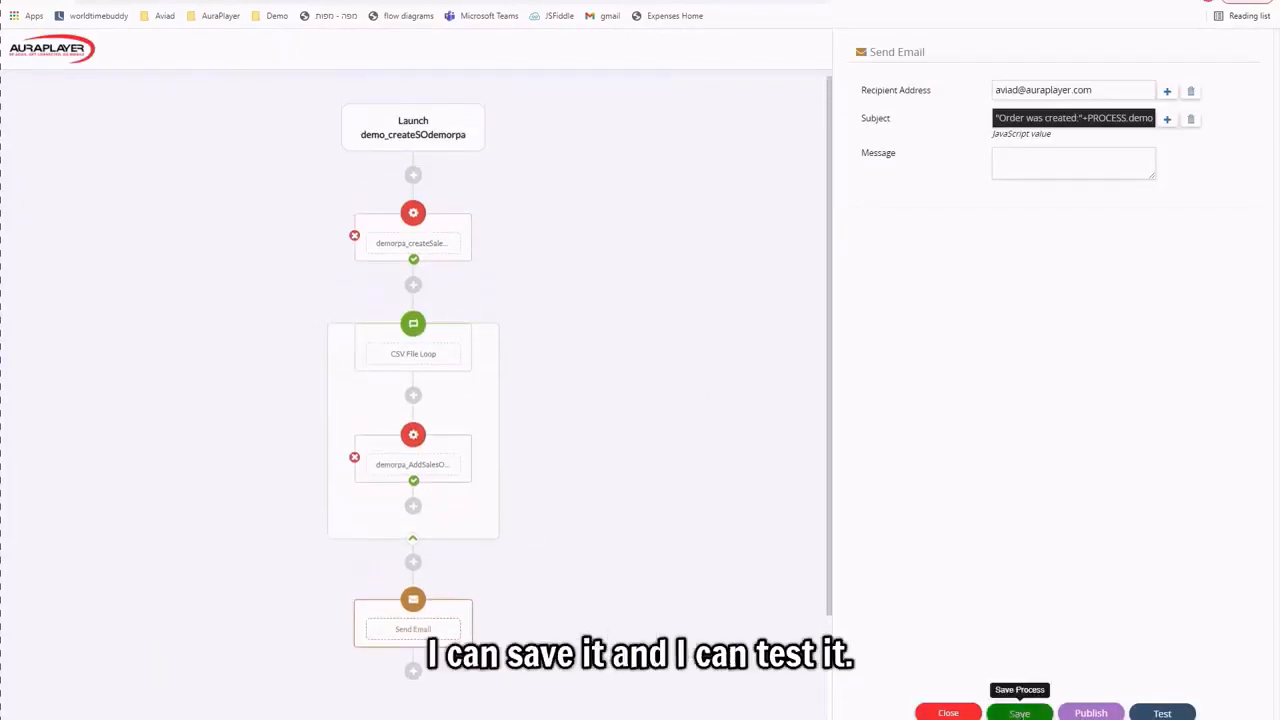
Save demo_createSOdemorpa and test it, confirming order number 76514 and the transaction-complete status messages.
left_click(1019, 713)
left_click(1160, 713)
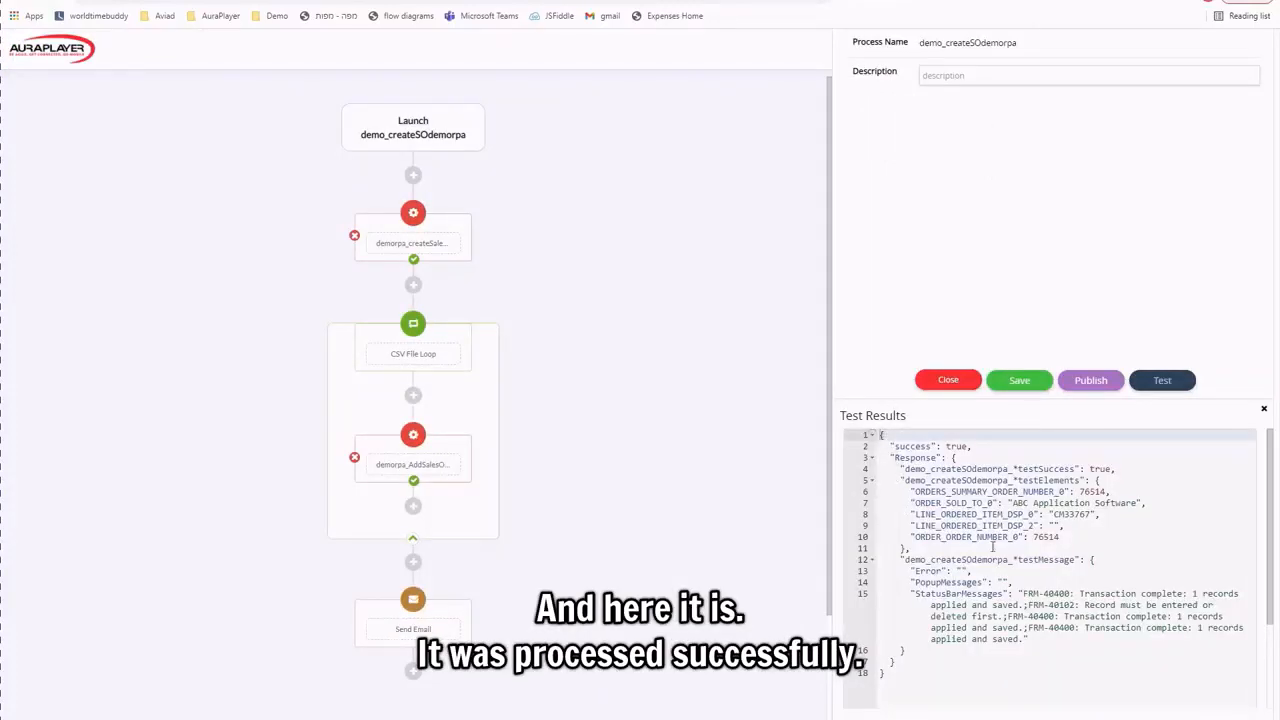
left_click_drag(1059, 537, 1027, 537)
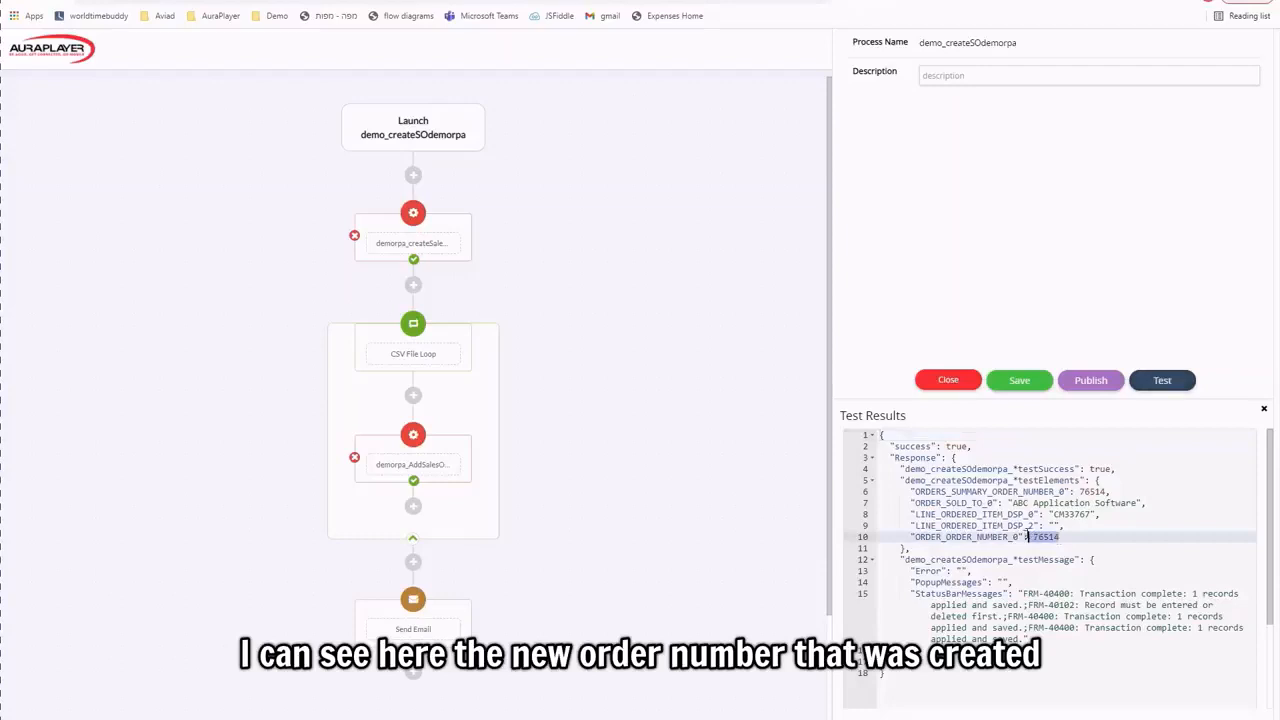
left_click_drag(911, 594, 1028, 640)
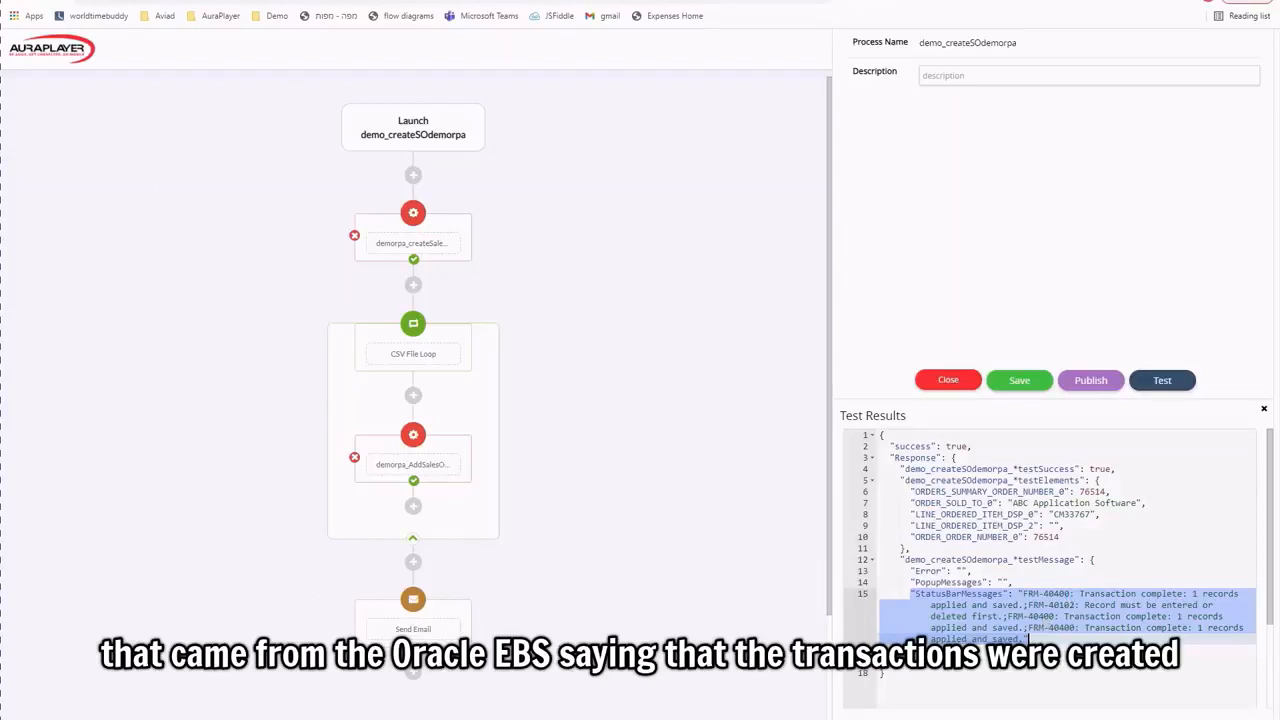
In Outlook, open the 'Order was created:76514' email and highlight its order number.
mouse_move(205, 718)
left_click(175, 692)
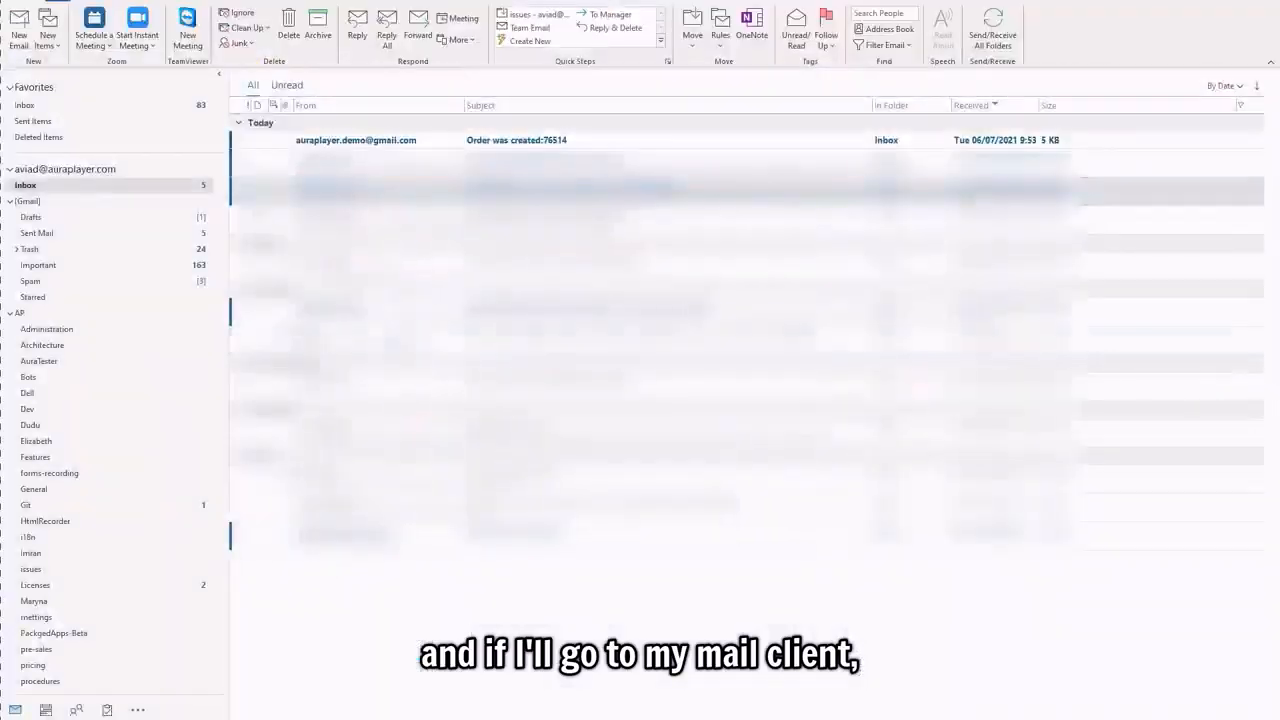
left_click(376, 141)
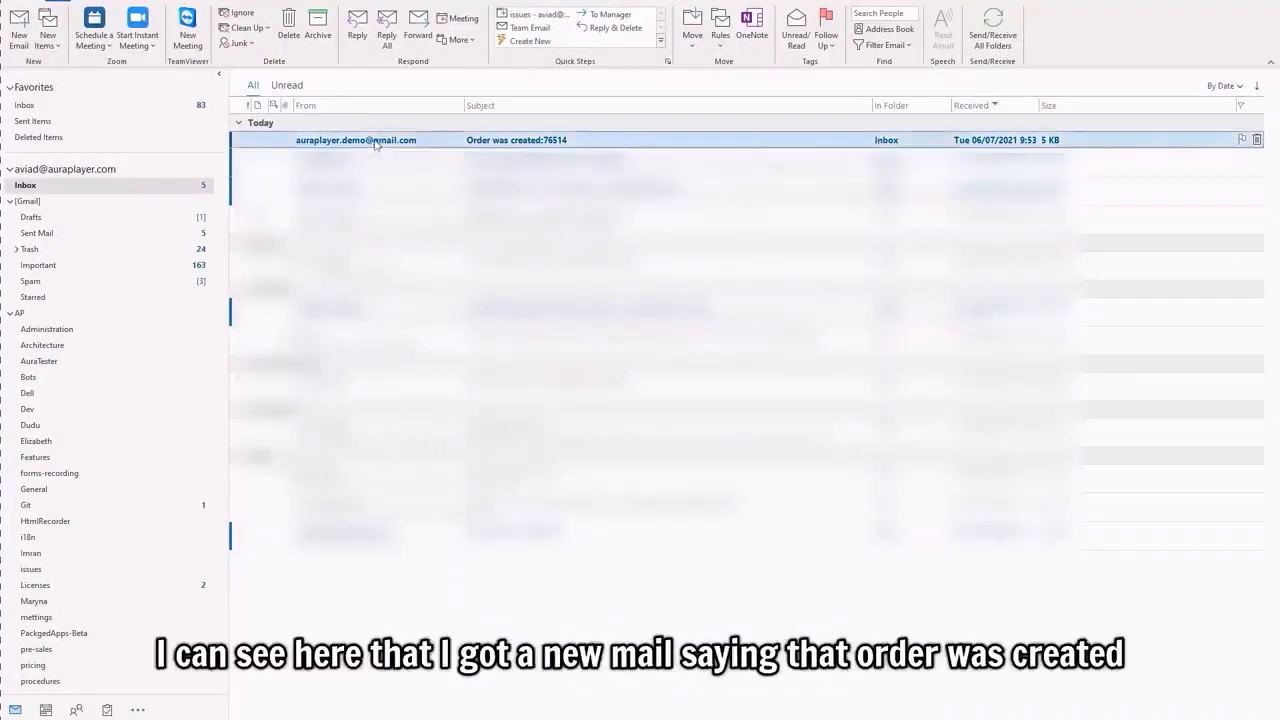
double_click(376, 141)
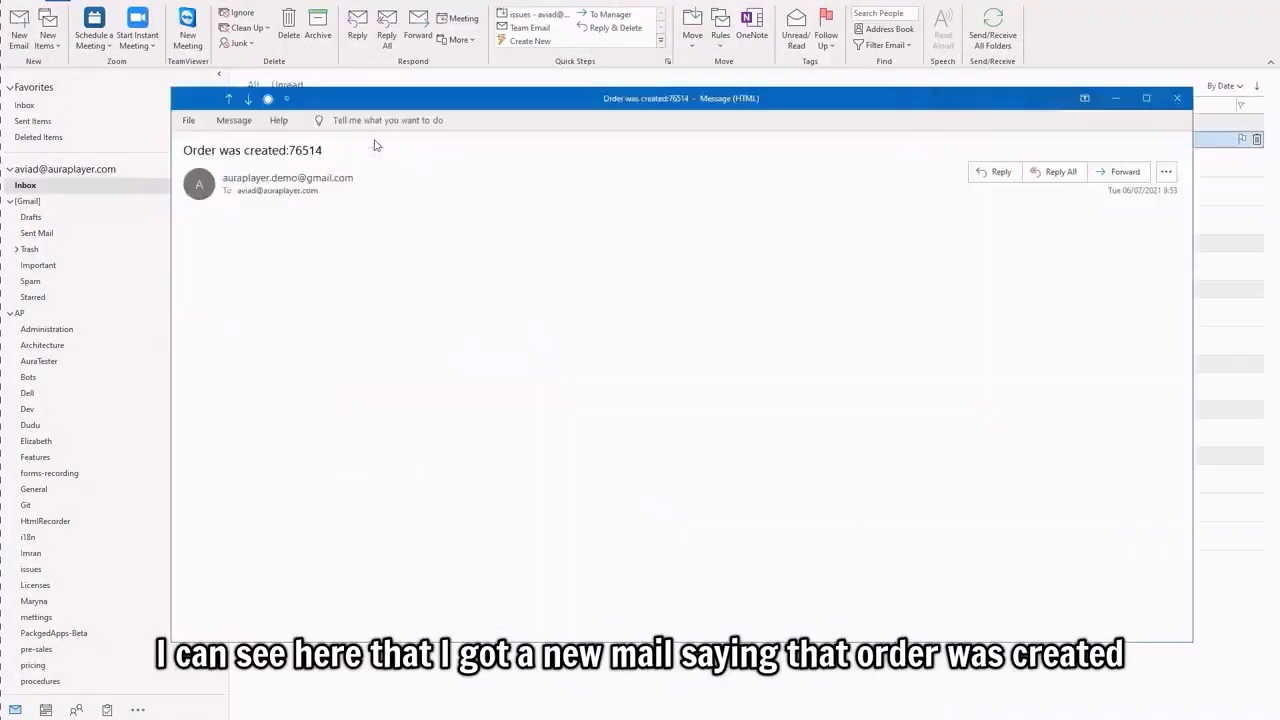
left_click_drag(289, 150, 322, 150)
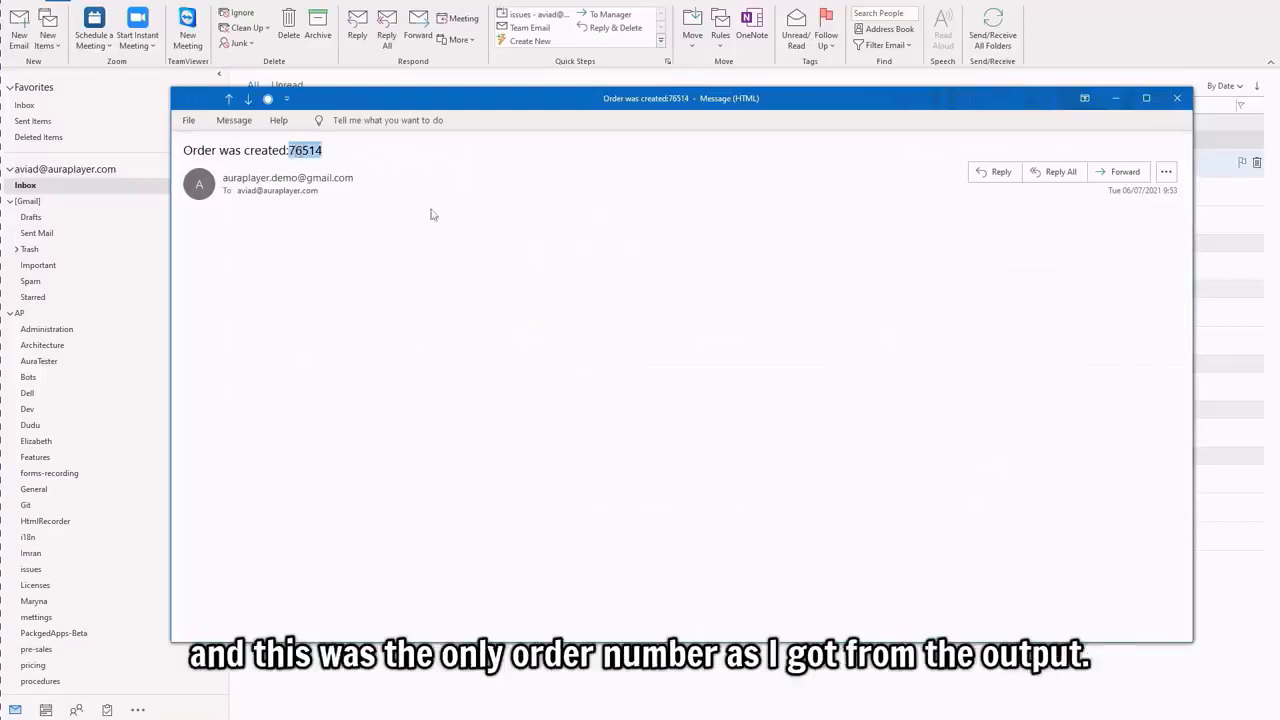